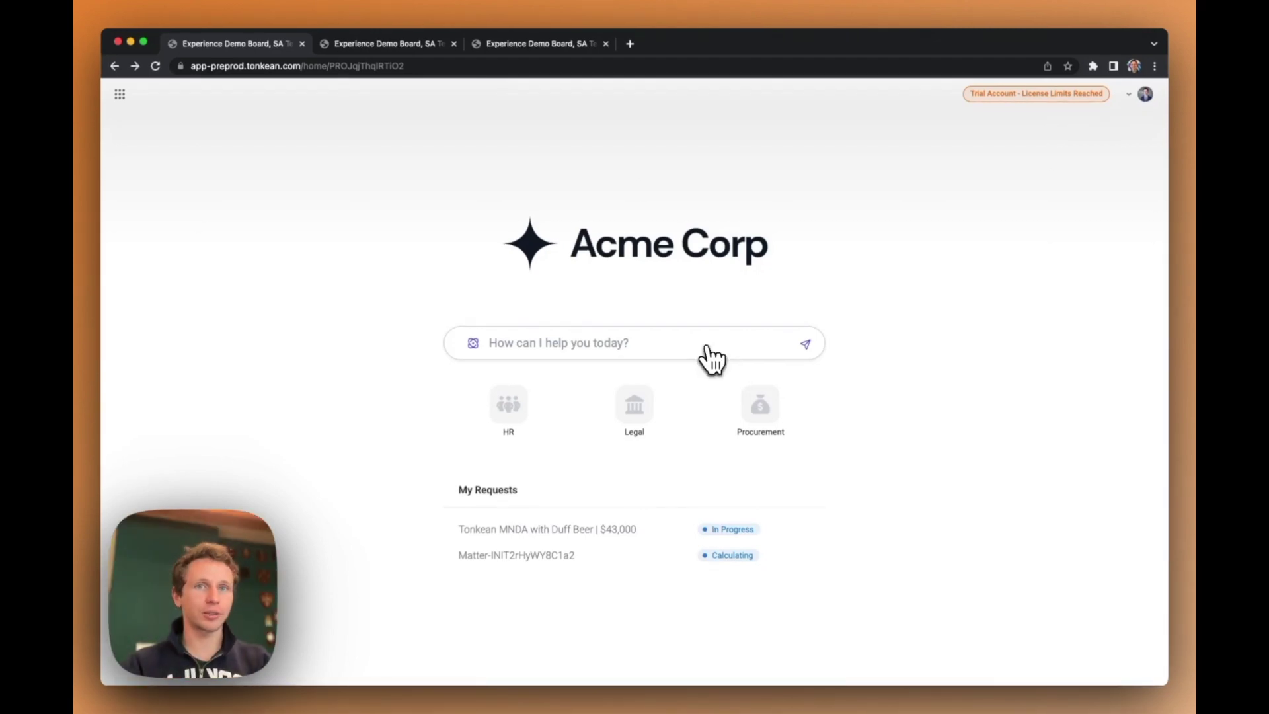
Ask the assistant 'Is it ok to accept a swag gift?' and receive the Gifts and Entertainment Policy answer.
left_click(712, 359)
type("Is it ok to accept a swag gift?")
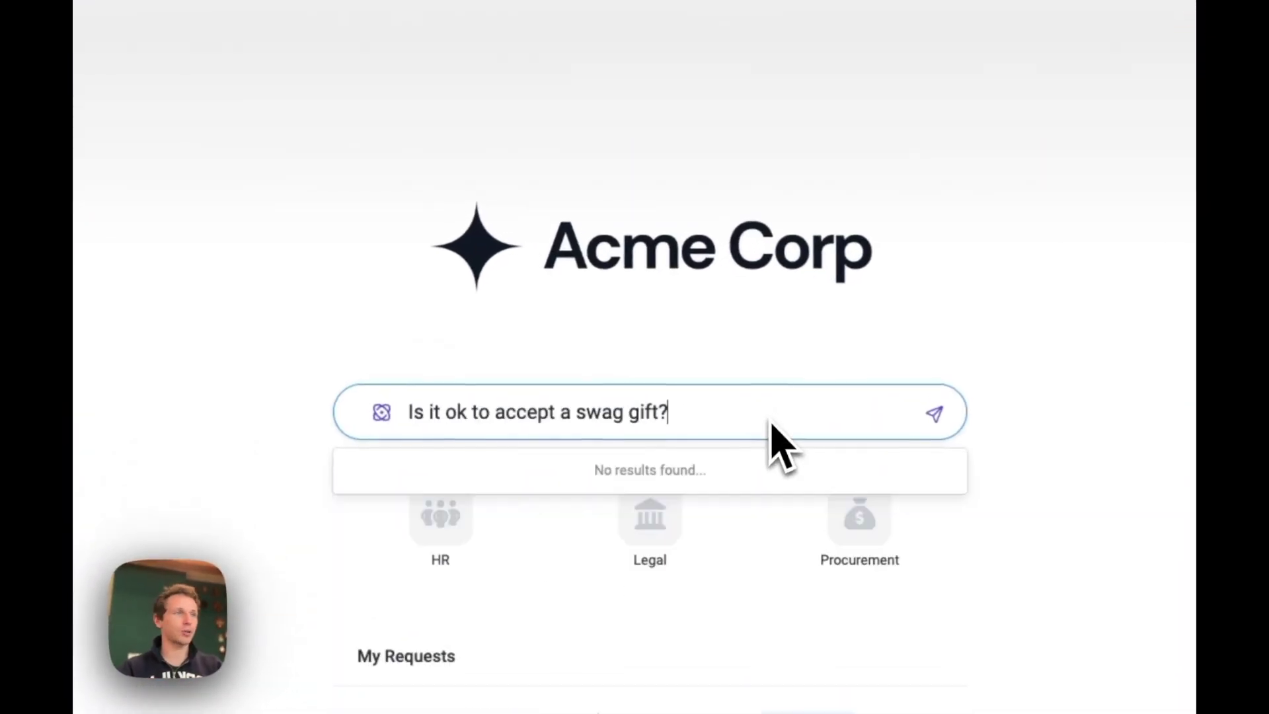
key("Return")
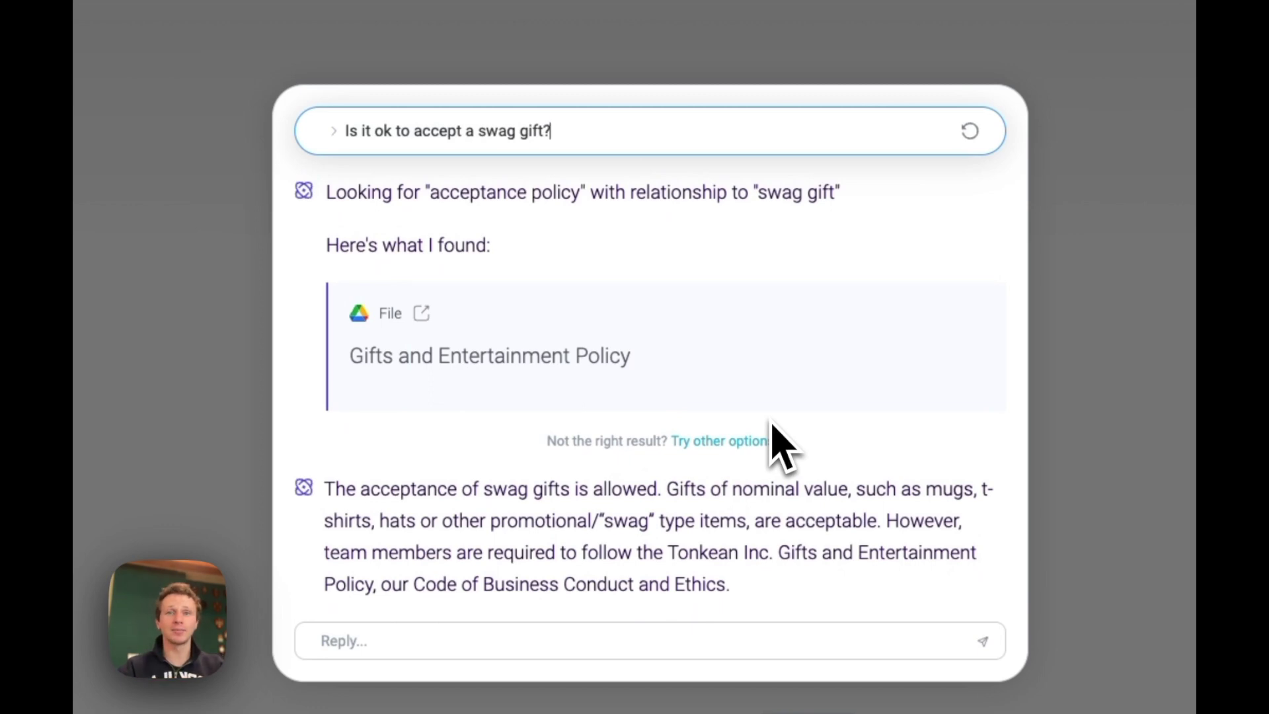
Reply 'How do I make an NDA?' and reach the Agreement Generation form with NDA preselected.
left_click(556, 639)
type("How do I make an NDA?")
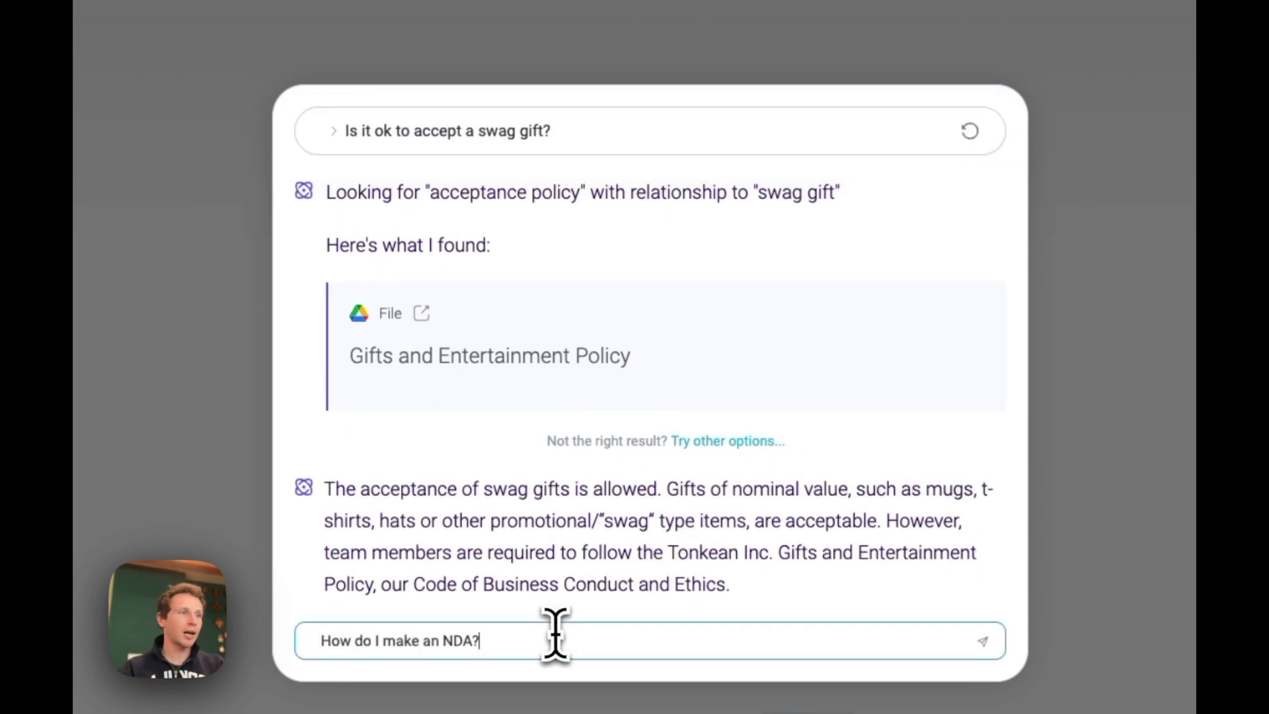
key("Return")
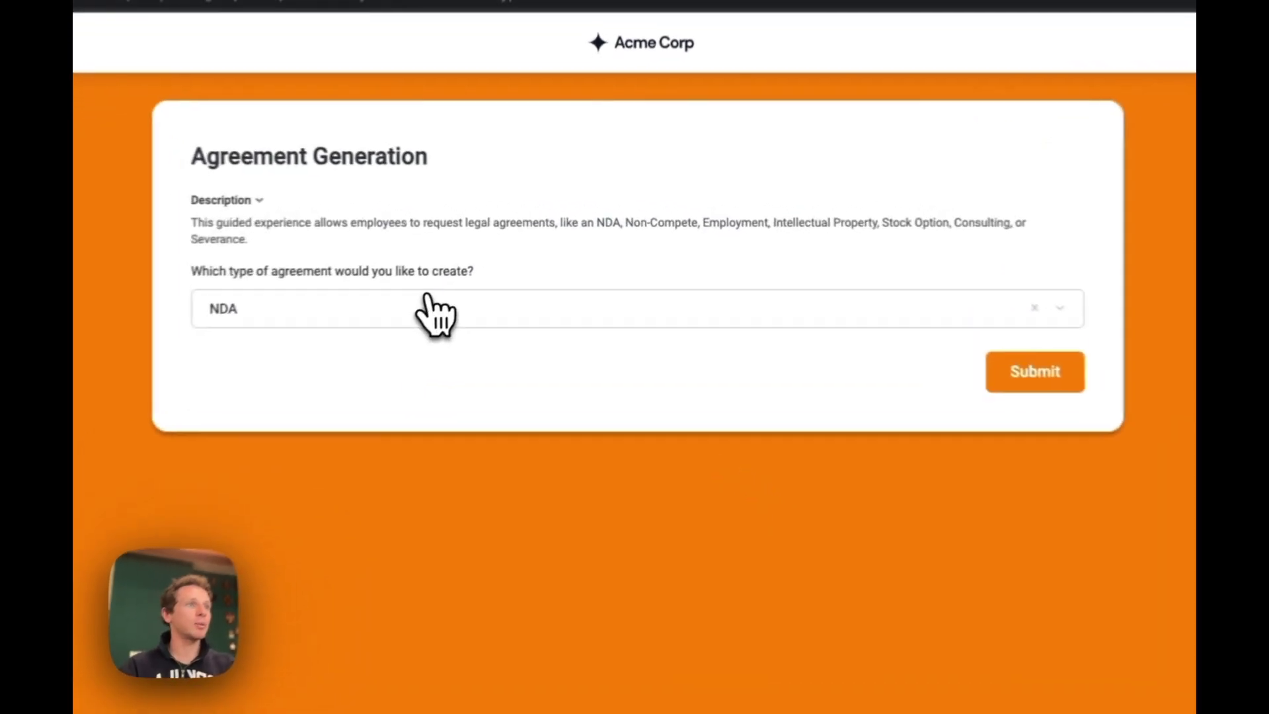
Submit NDA as the agreement type for the request.
left_click(498, 272)
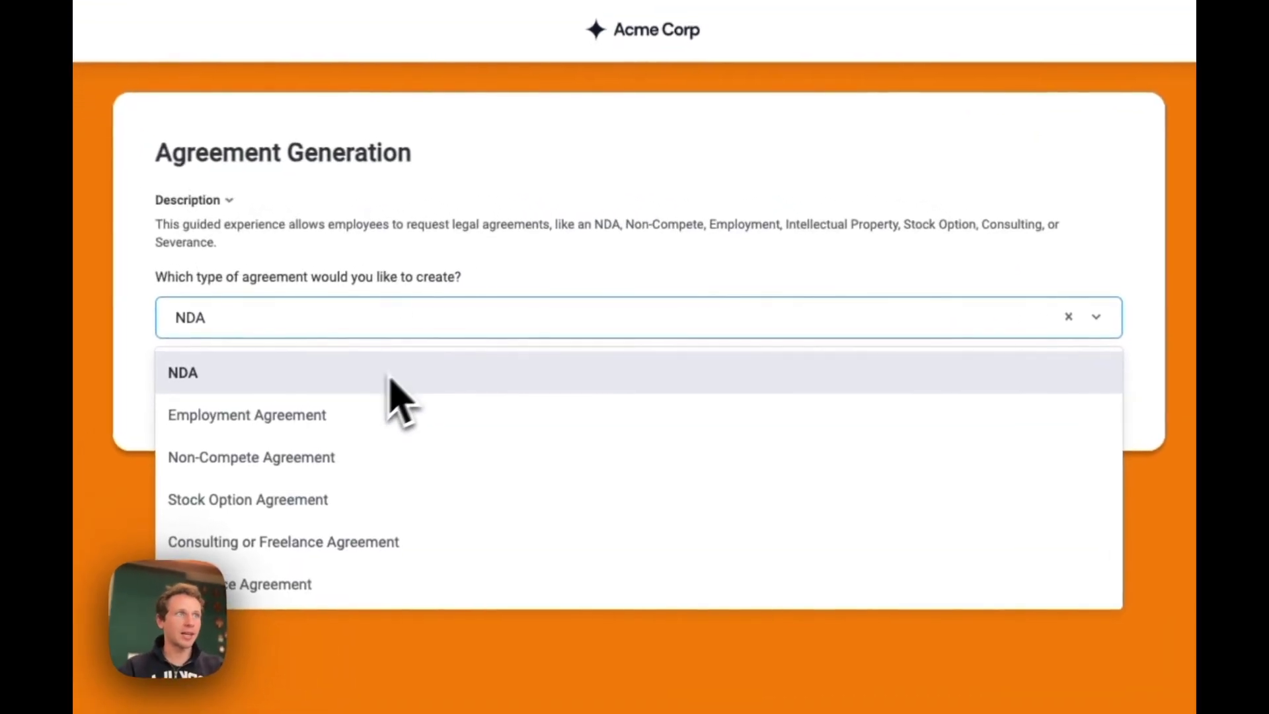
left_click(471, 359)
left_click(1056, 392)
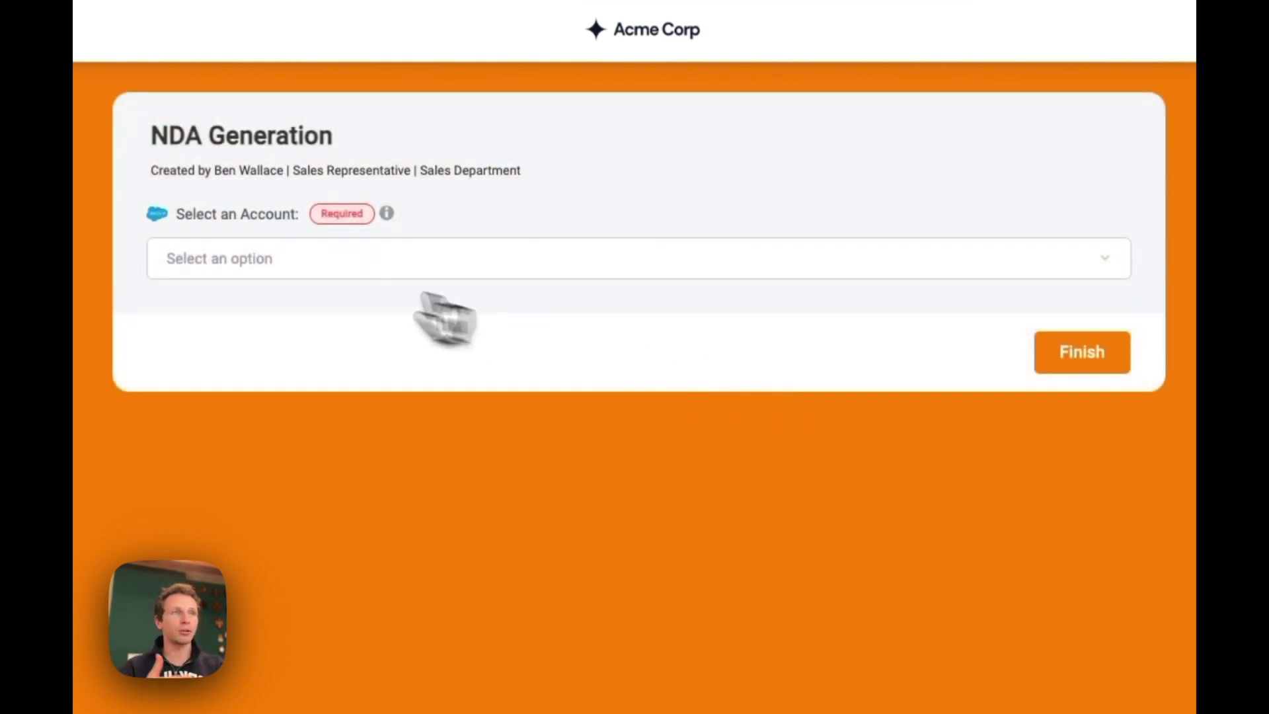
Choose Wayne Enterprises as the account and generate the company's own NDA.
left_click(307, 278)
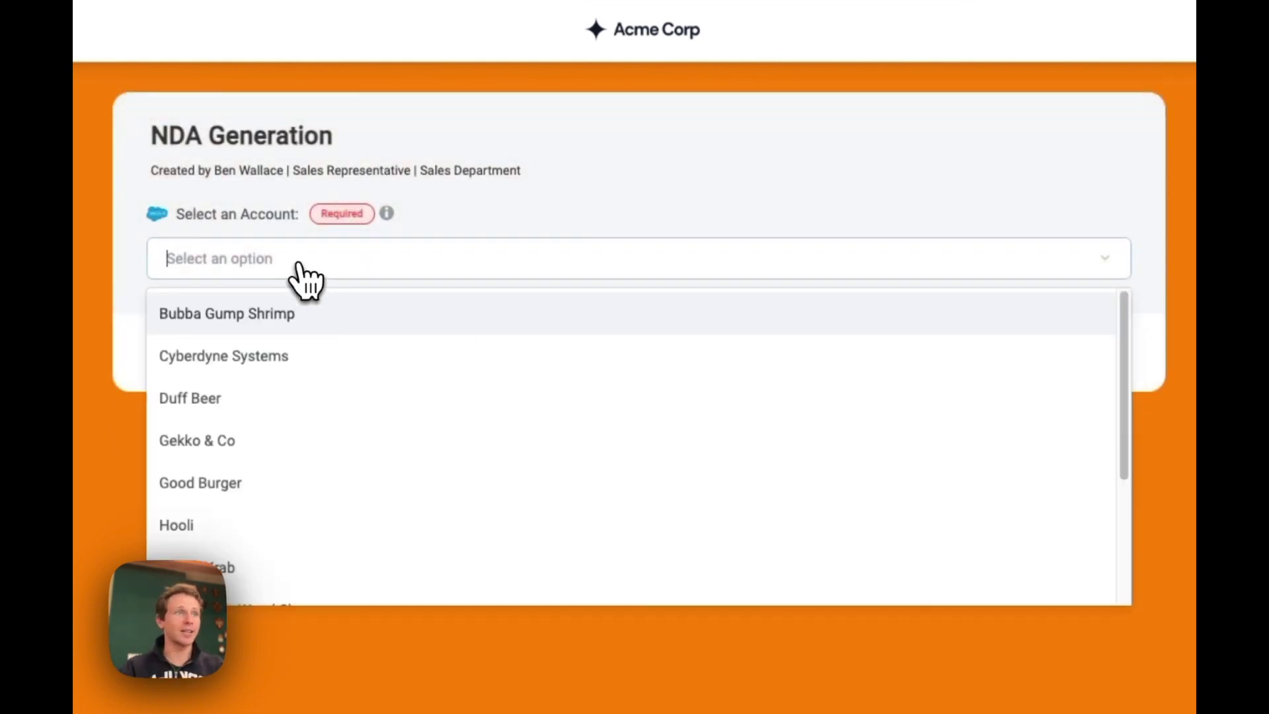
scroll(255, 502, "down", 3)
scroll(260, 495, "down", 2)
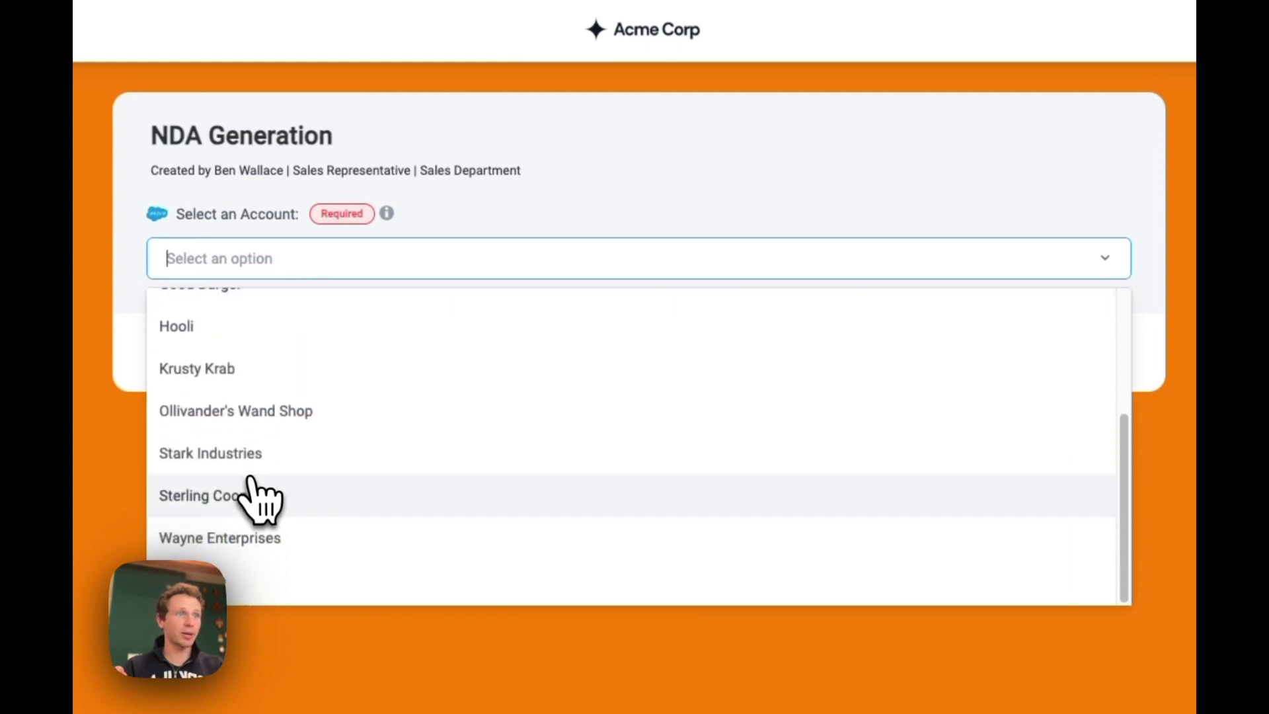
left_click(228, 538)
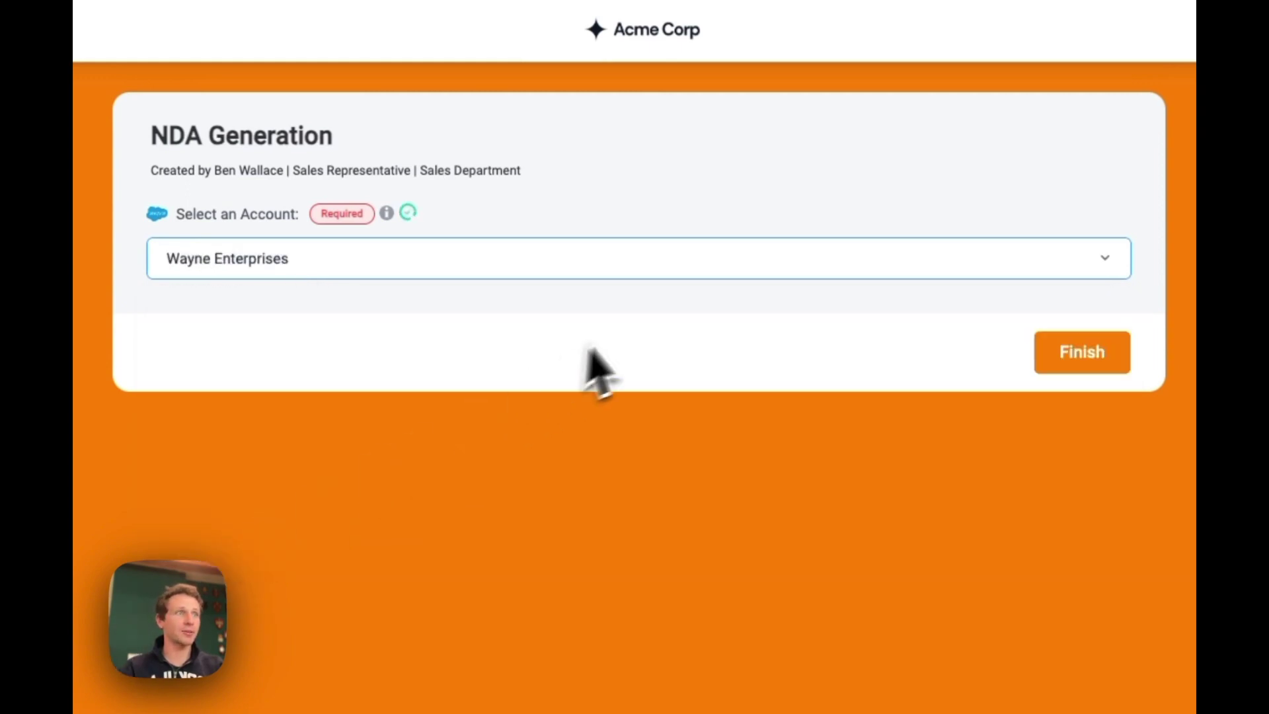
left_click(555, 382)
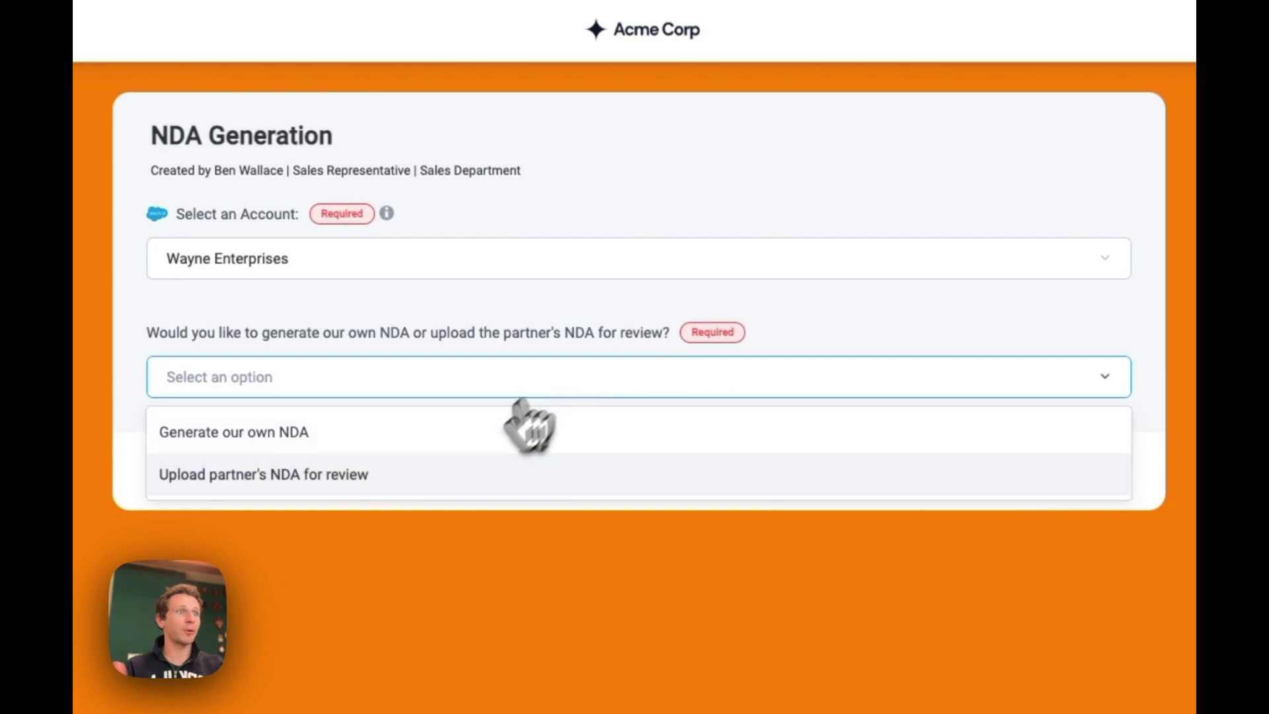
left_click(486, 444)
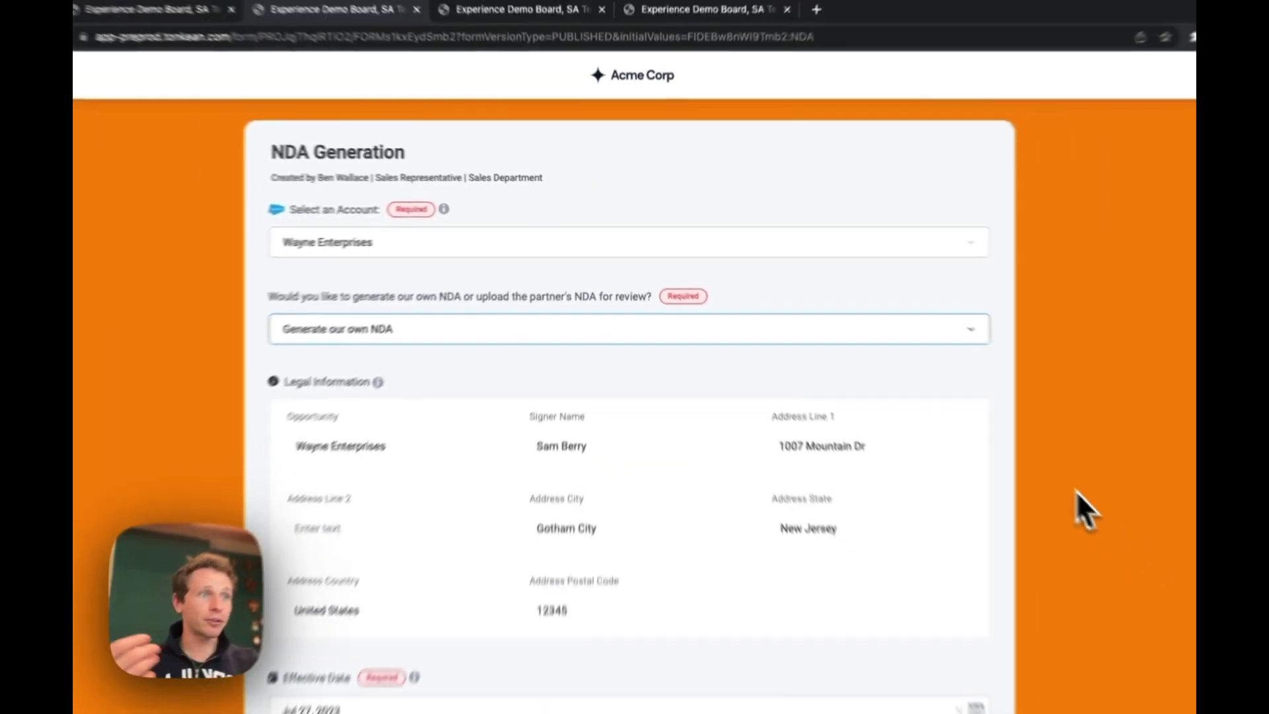
scroll(993, 439, "down", 3)
scroll(994, 439, "down", 5)
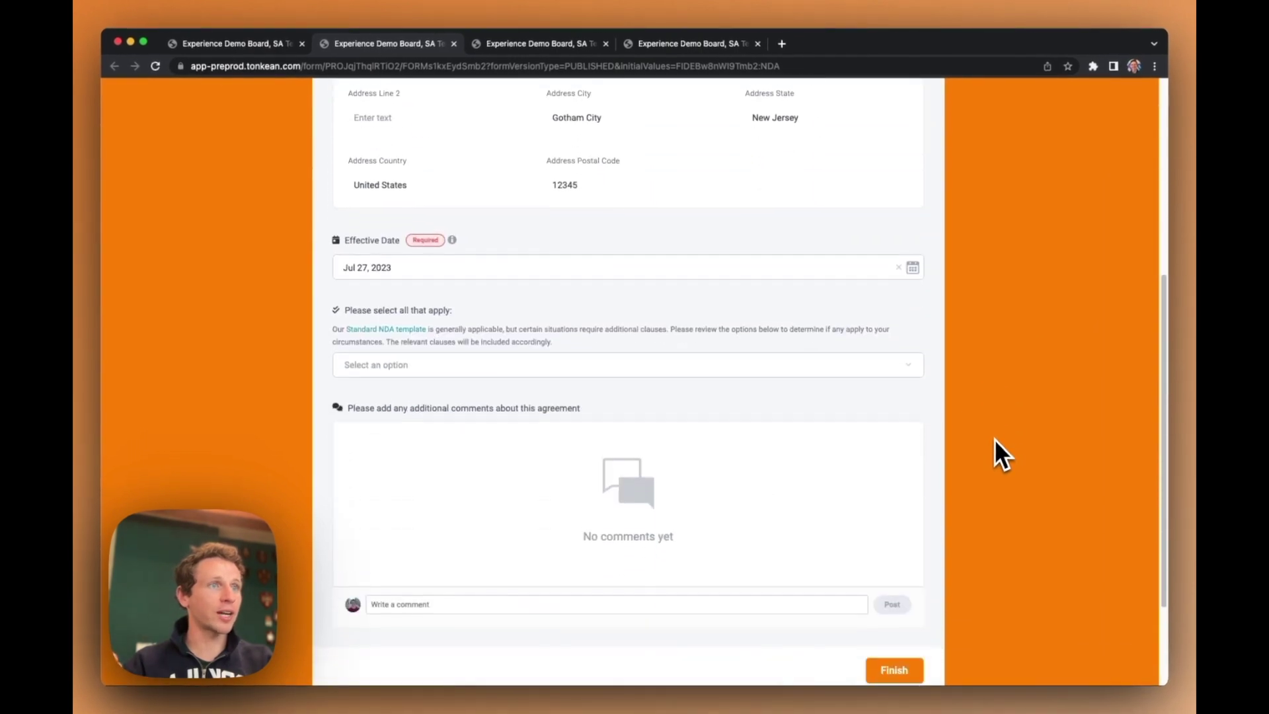
Add the mutually binding clause and finish the NDA request, reaching the thank-you confirmation.
left_click(675, 320)
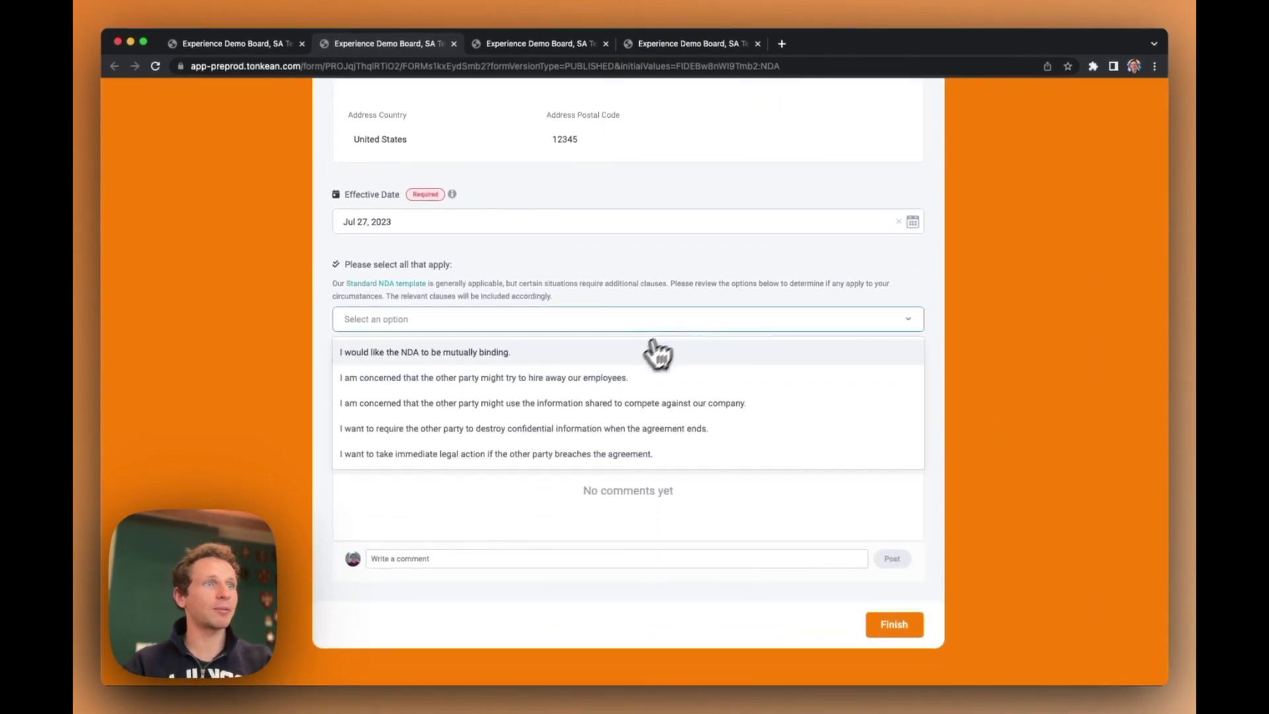
left_click(628, 358)
left_click(895, 626)
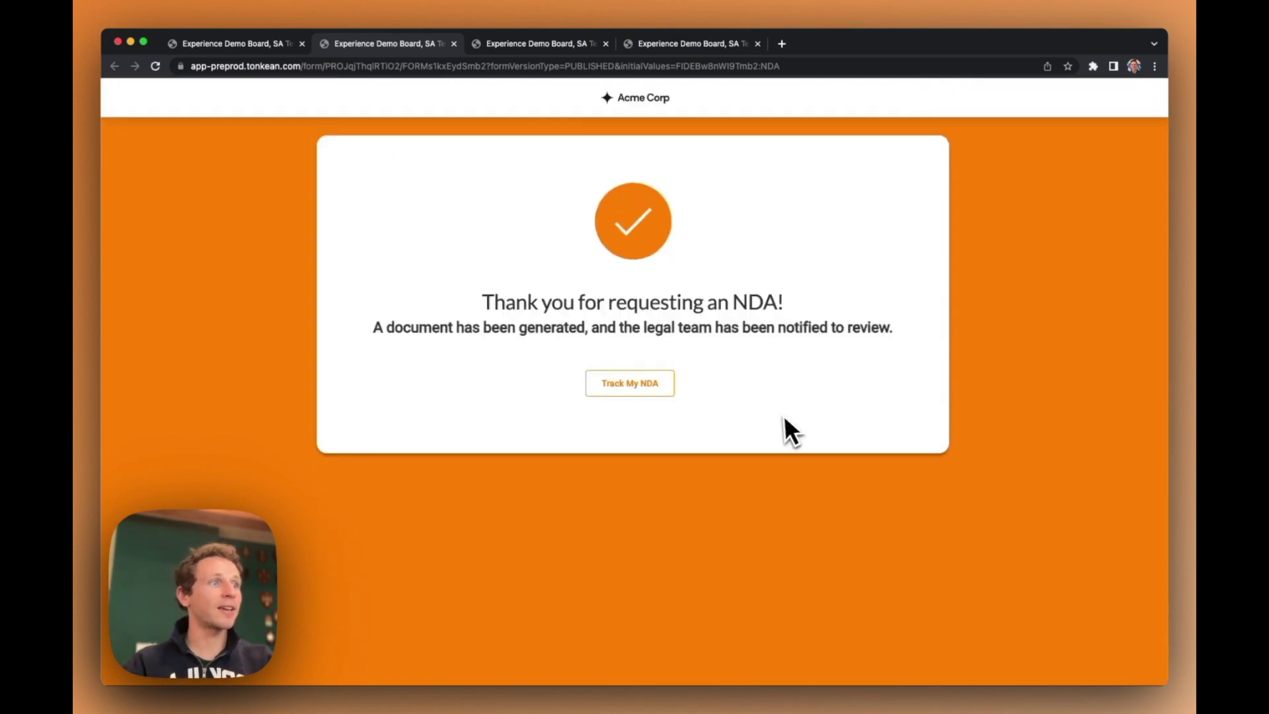
Track the Wayne Enterprises NDA and approve it under Legal Action, sending the DocuSign envelope.
left_click(641, 389)
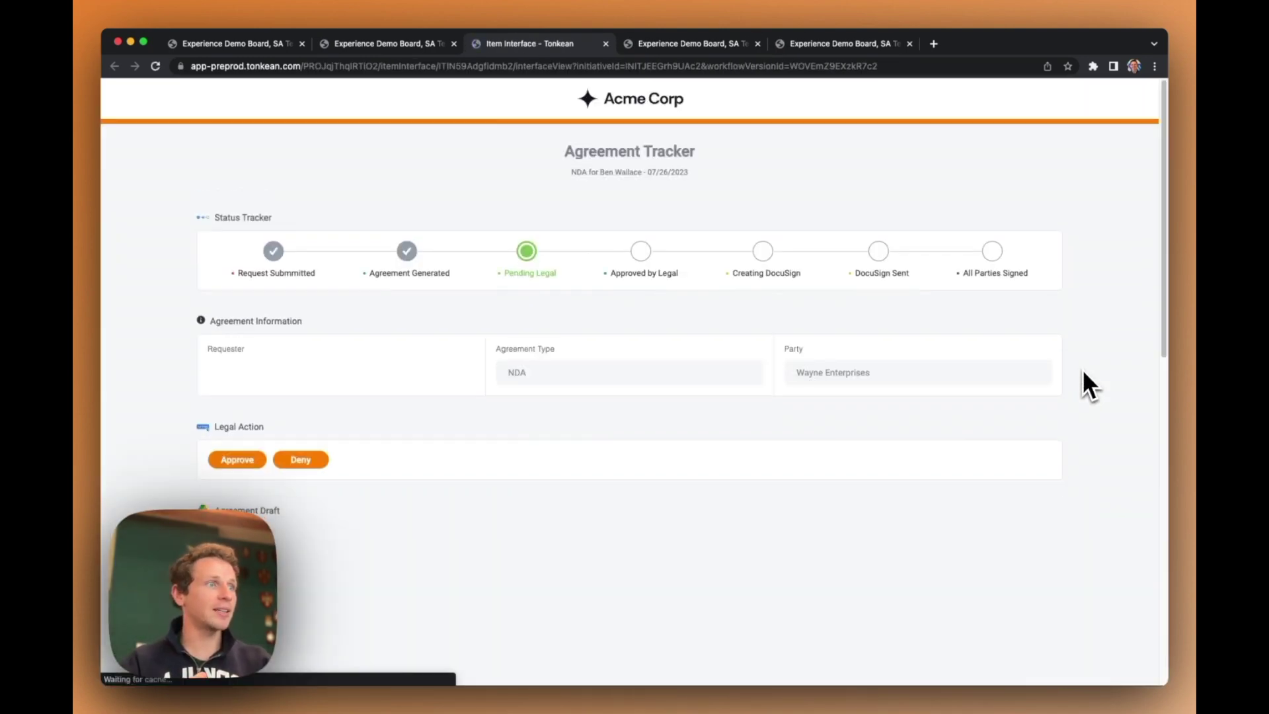
scroll(1108, 447, "down", 3)
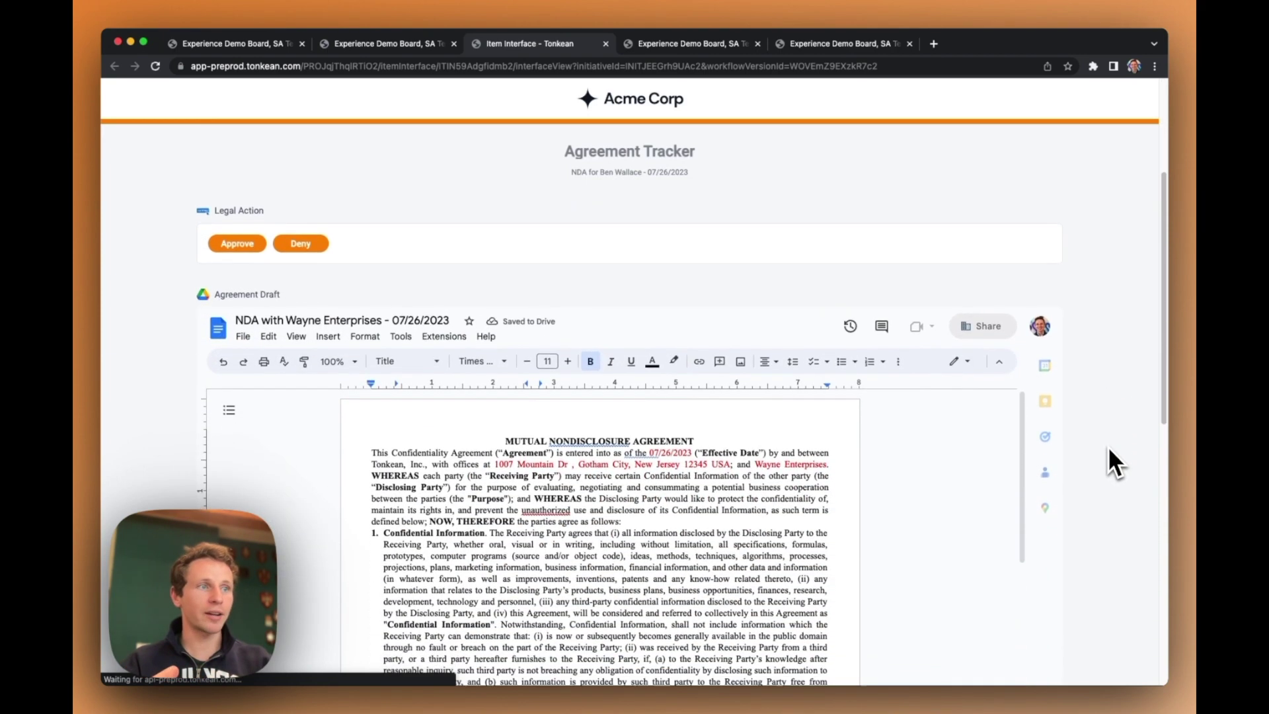
scroll(1107, 446, "up", 3)
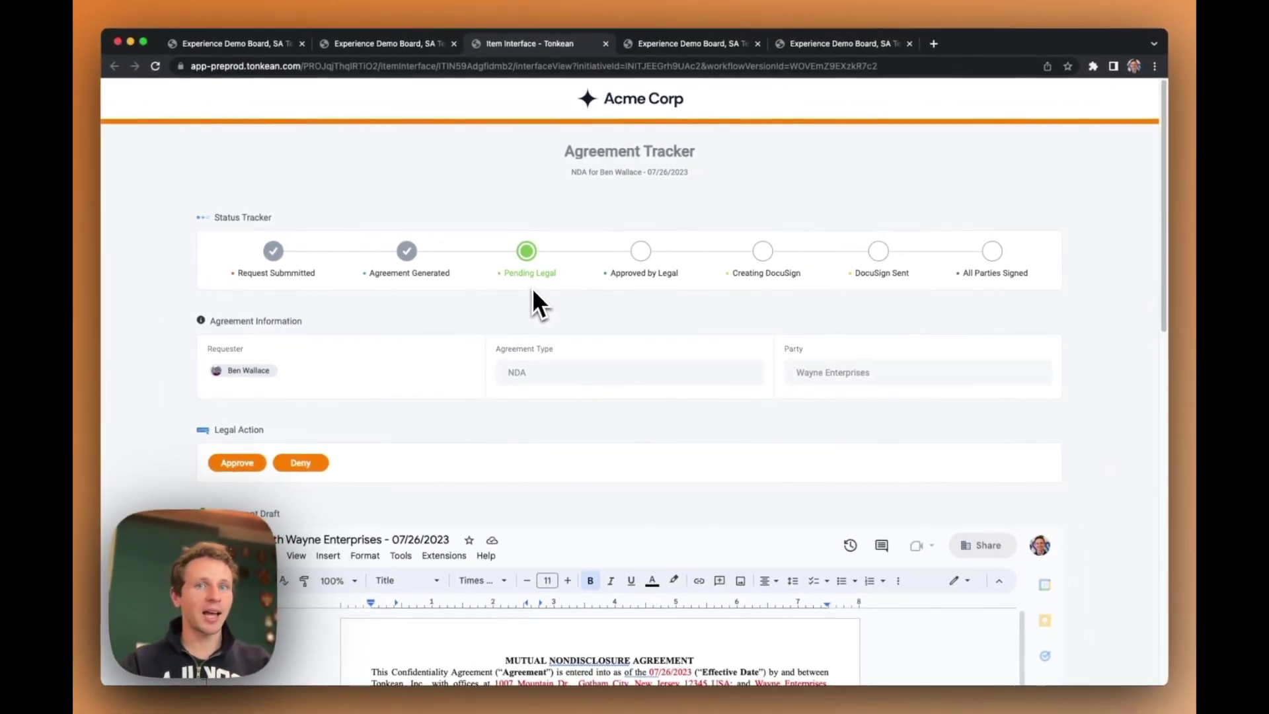
scroll(533, 303, "down", 5)
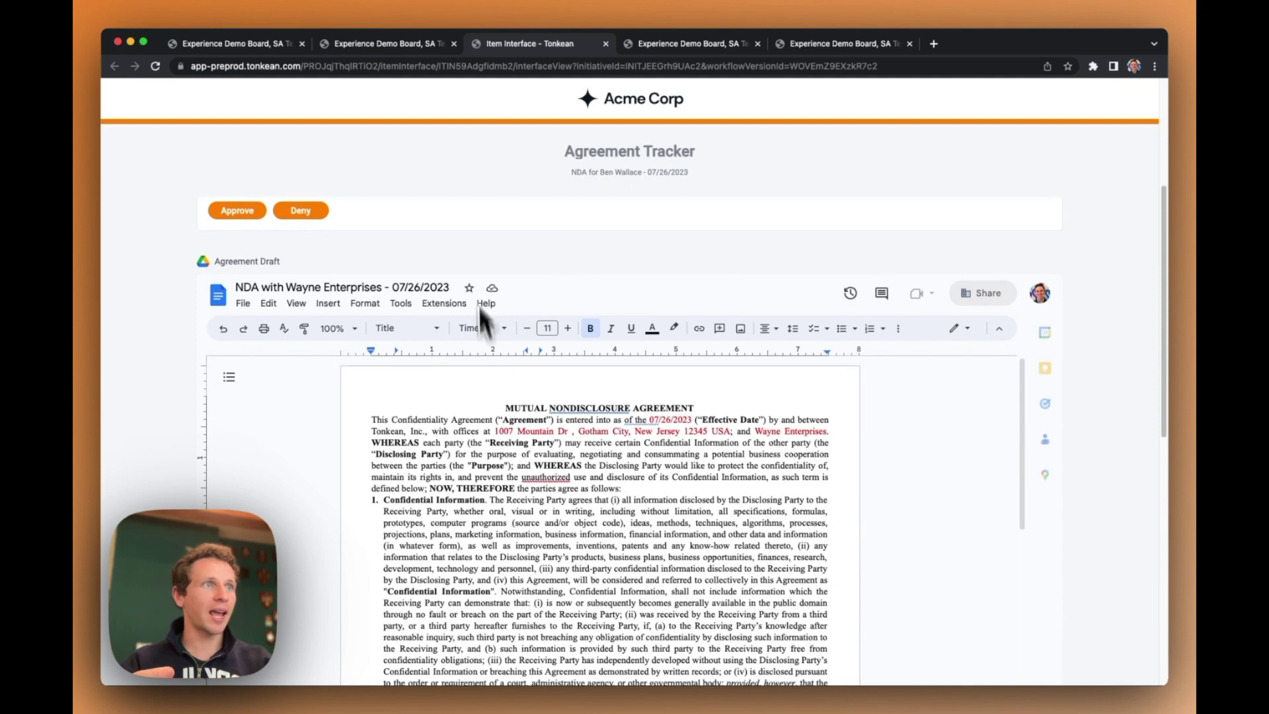
scroll(483, 317, "up", 5)
left_click(230, 465)
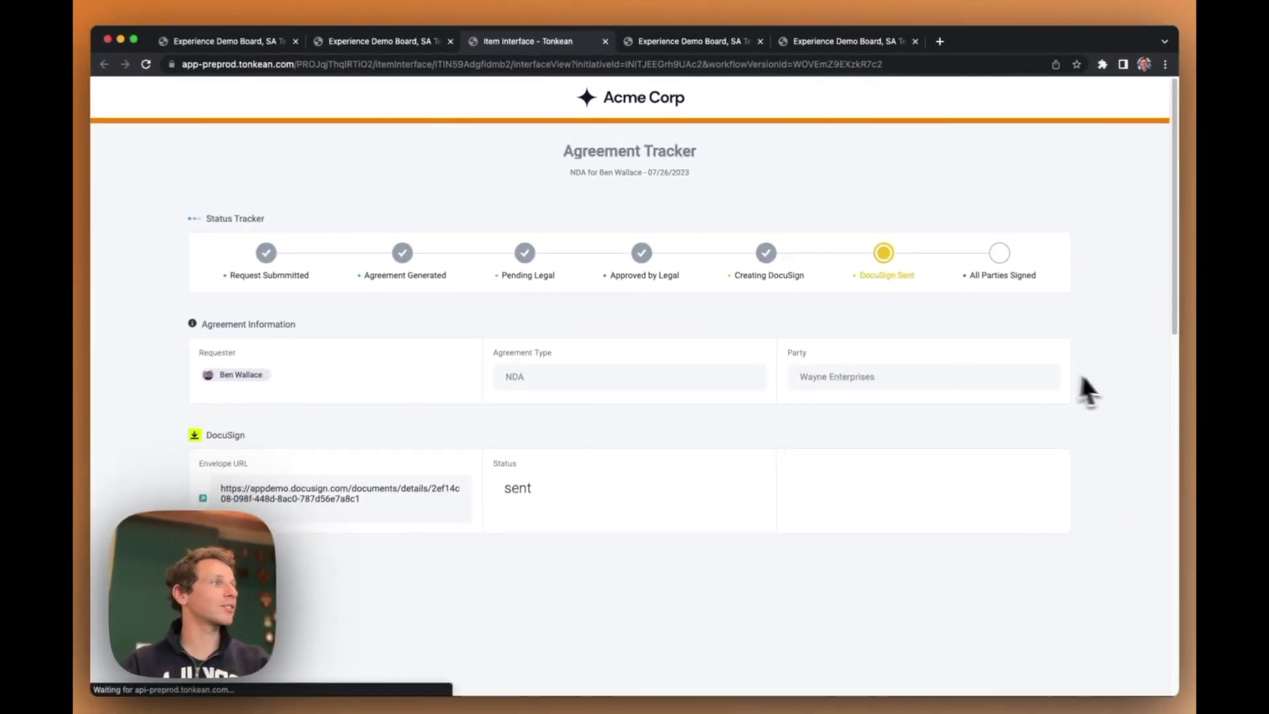
scroll(1104, 374, "down", 2)
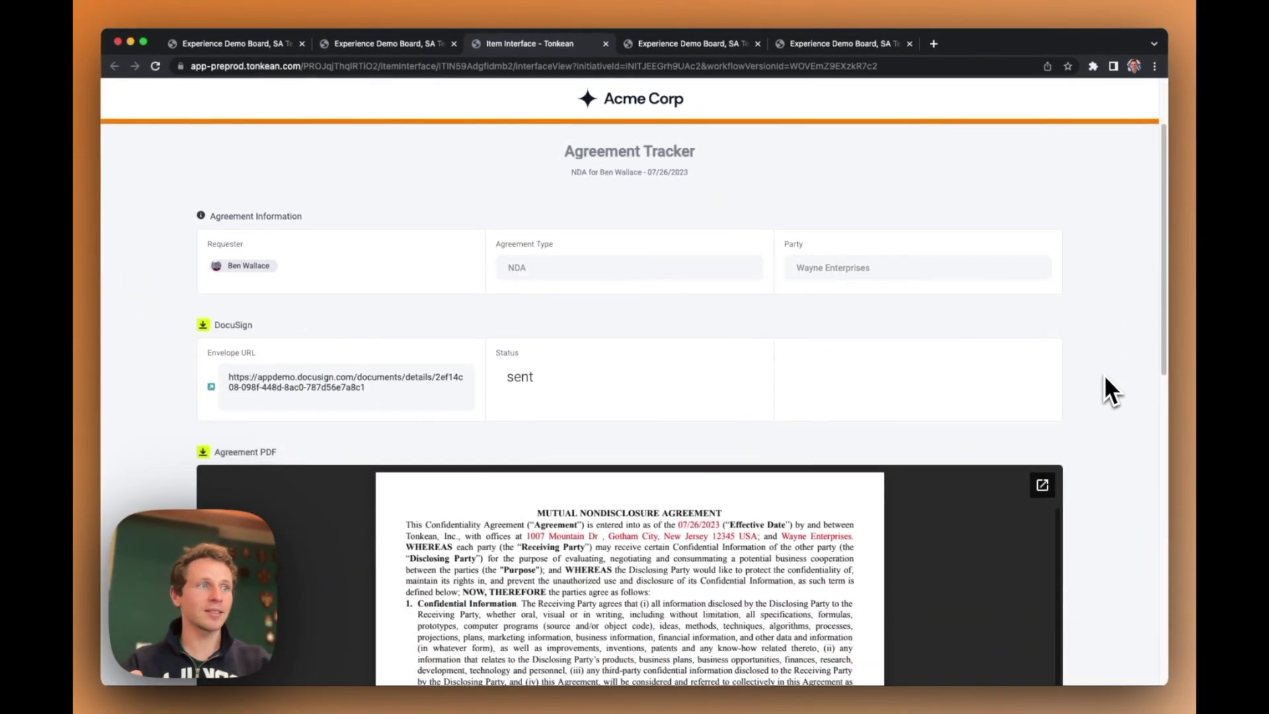
scroll(1104, 373, "down", 1)
scroll(1104, 375, "down", 3)
scroll(1104, 376, "down", 1)
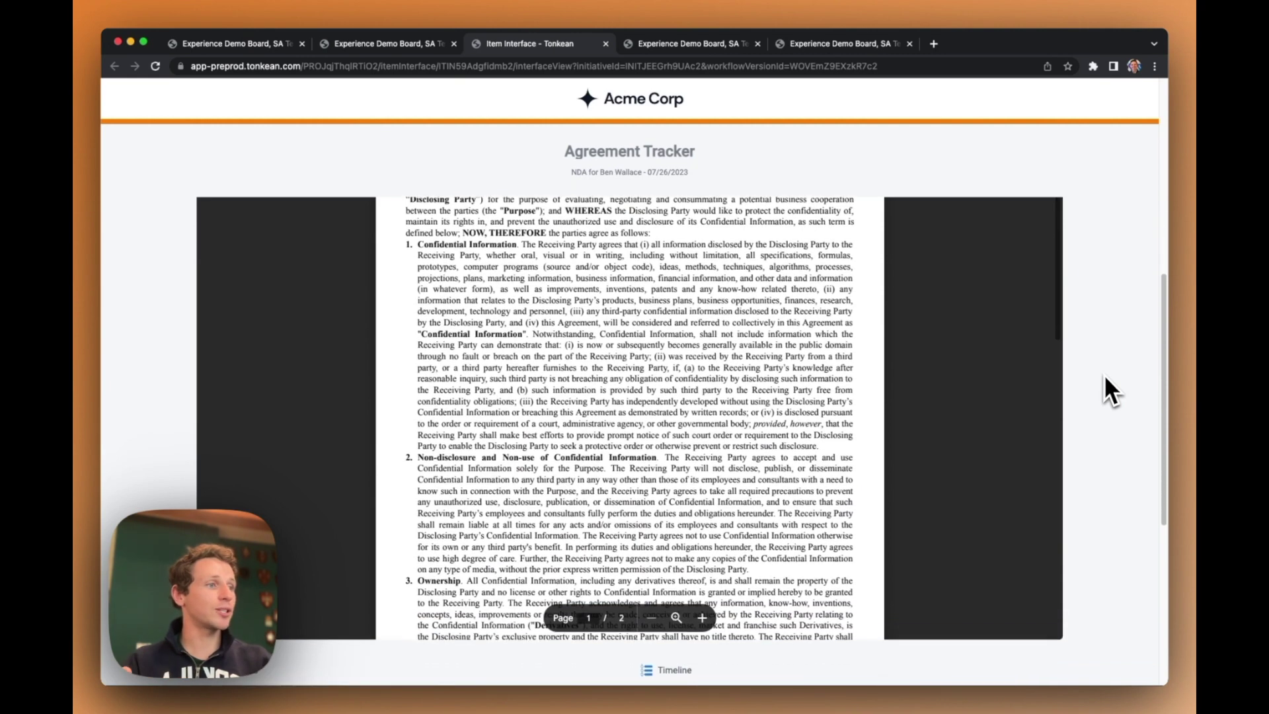
scroll(1104, 375, "down", 3)
scroll(1103, 374, "down", 2)
scroll(1104, 373, "down", 1)
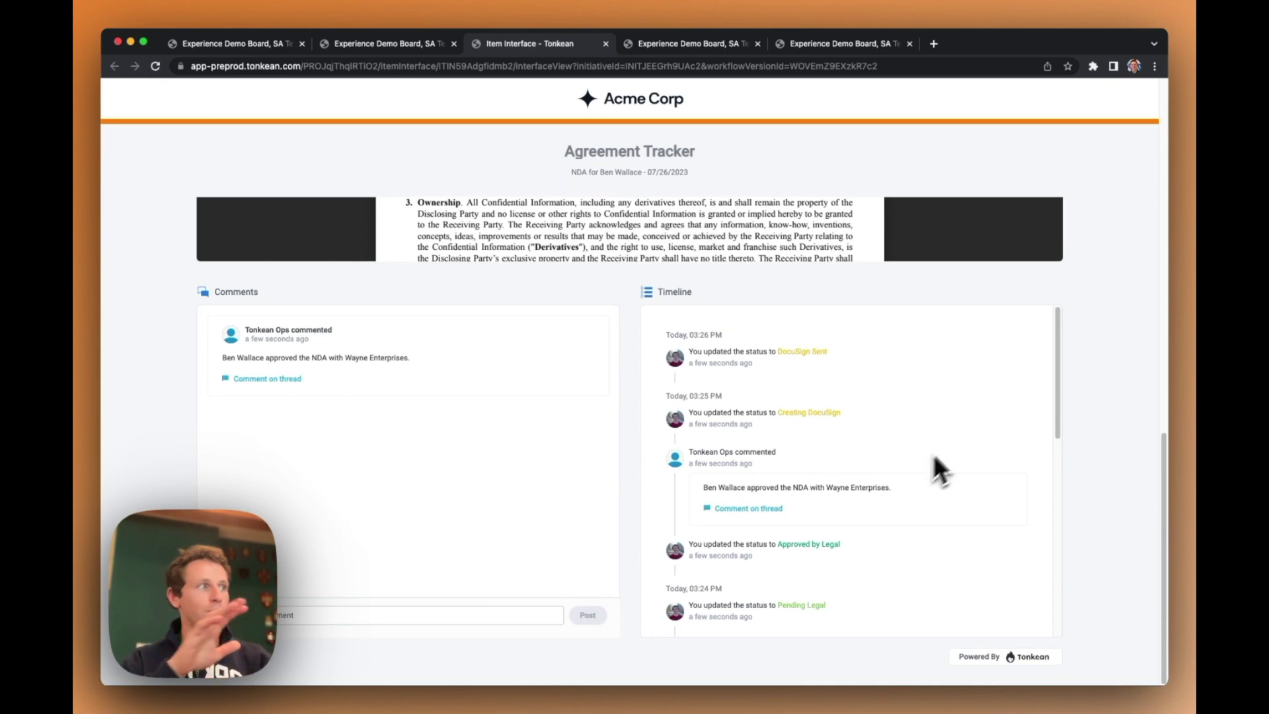
scroll(1117, 388, "up", 2)
scroll(1117, 386, "up", 3)
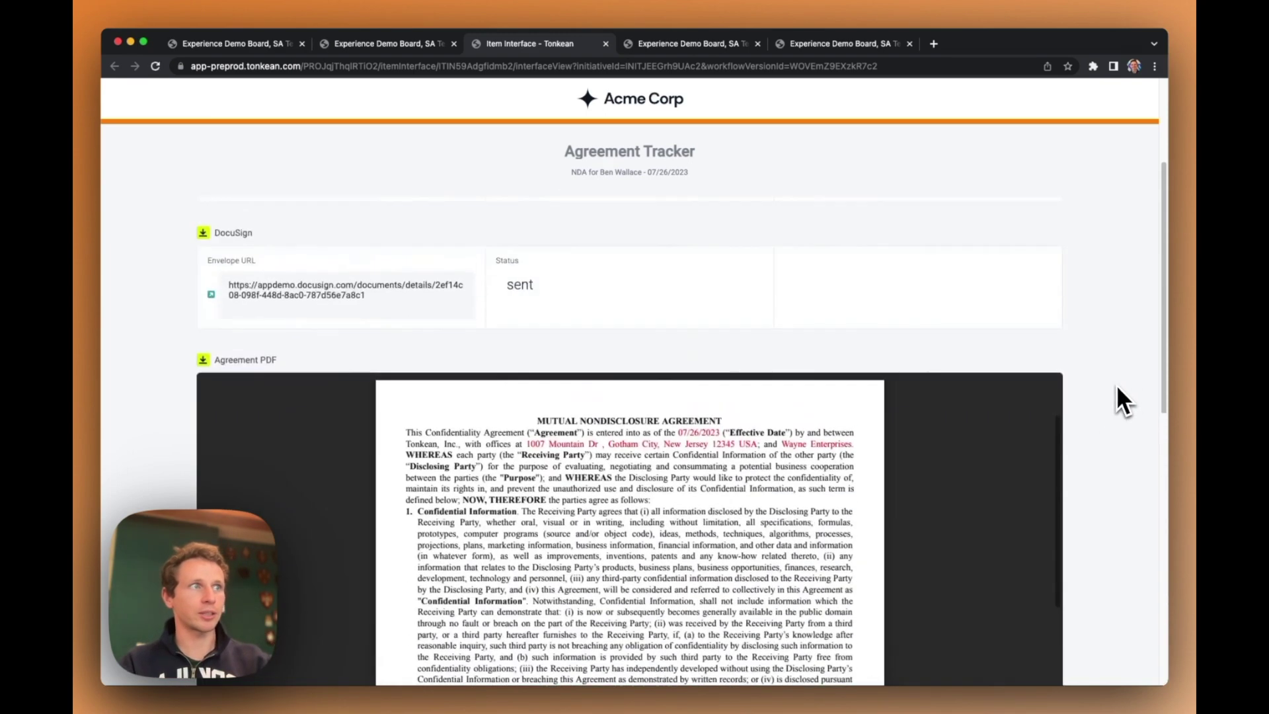
scroll(1116, 387, "up", 2)
scroll(1116, 387, "up", 2)
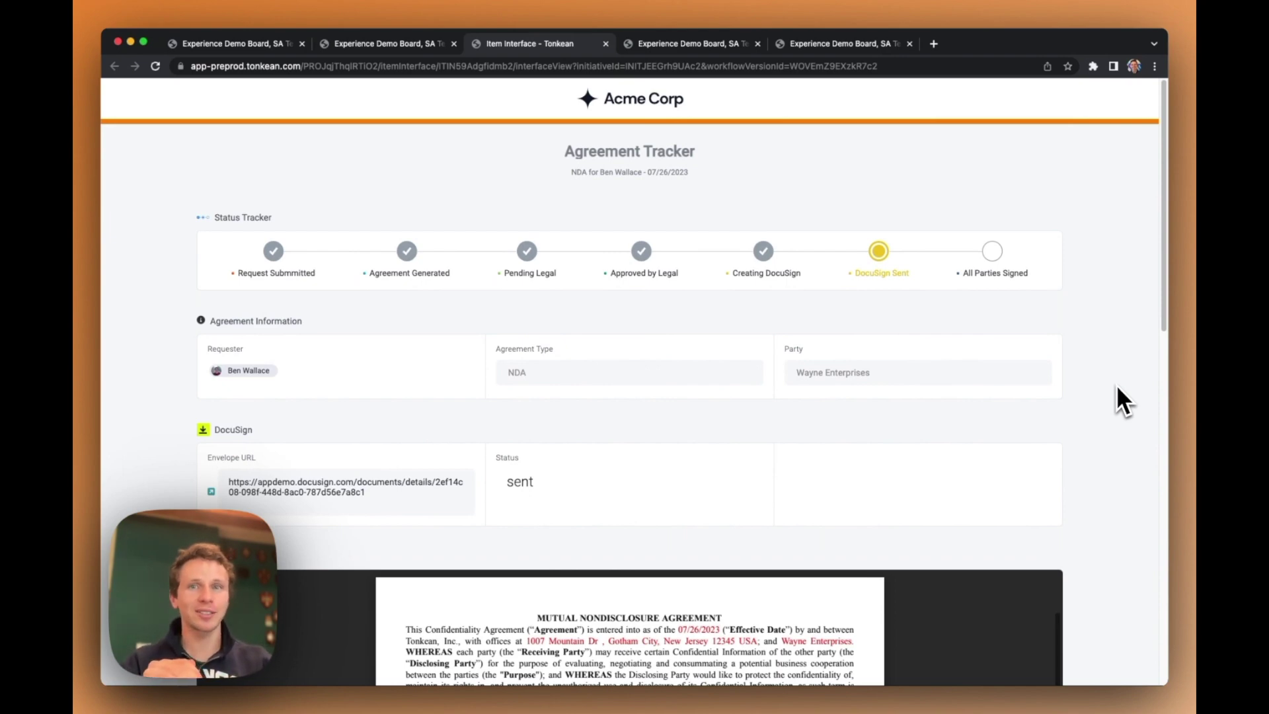
left_click(717, 51)
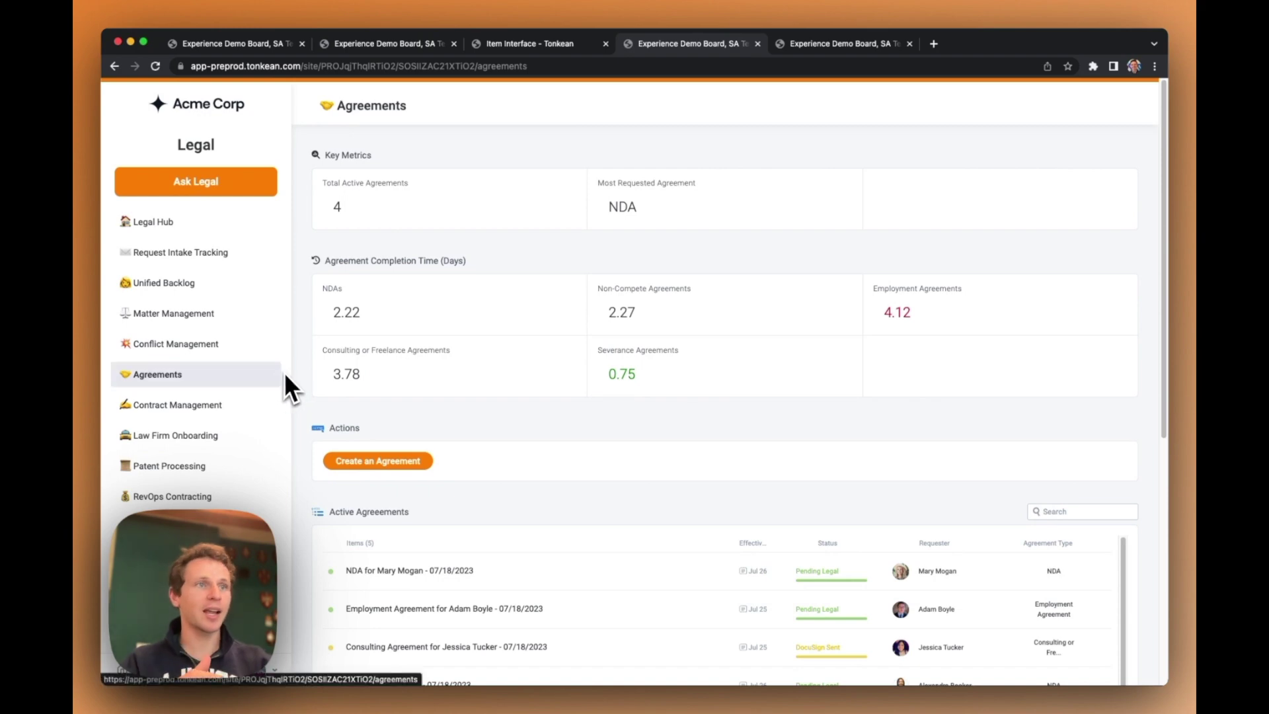
scroll(309, 371, "down", 3)
scroll(311, 387, "down", 1)
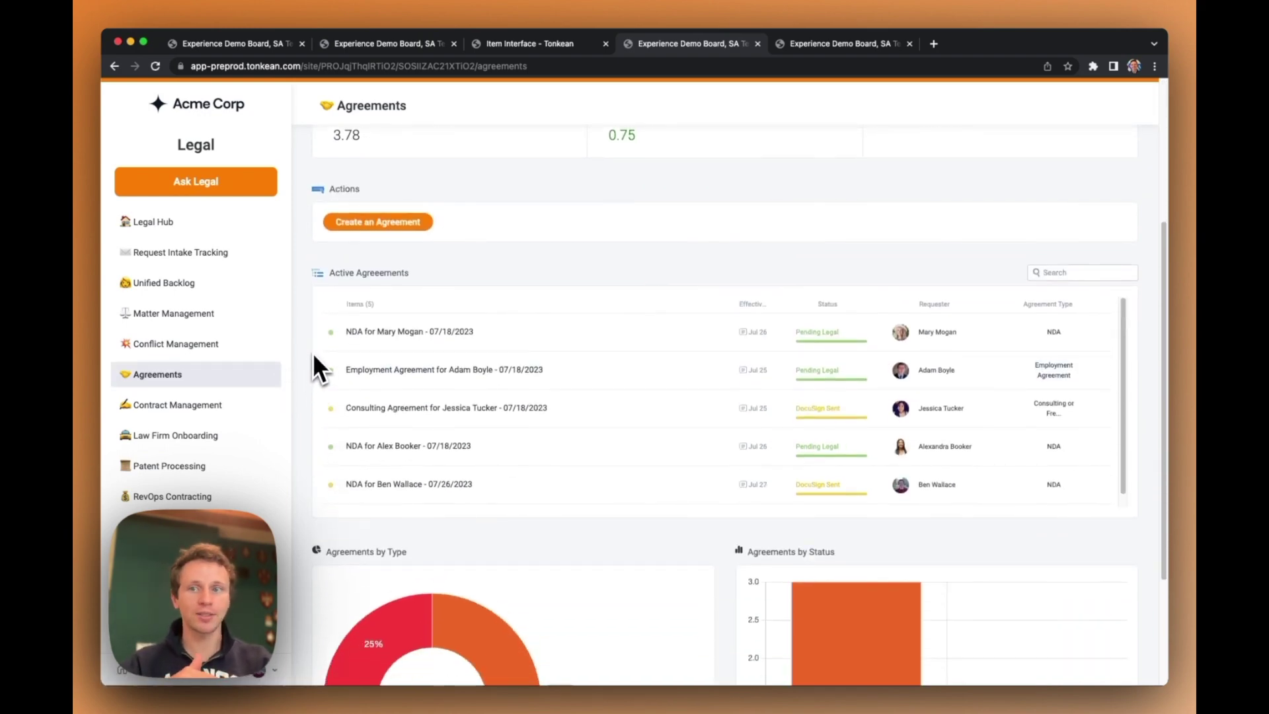
scroll(314, 354, "up", 3)
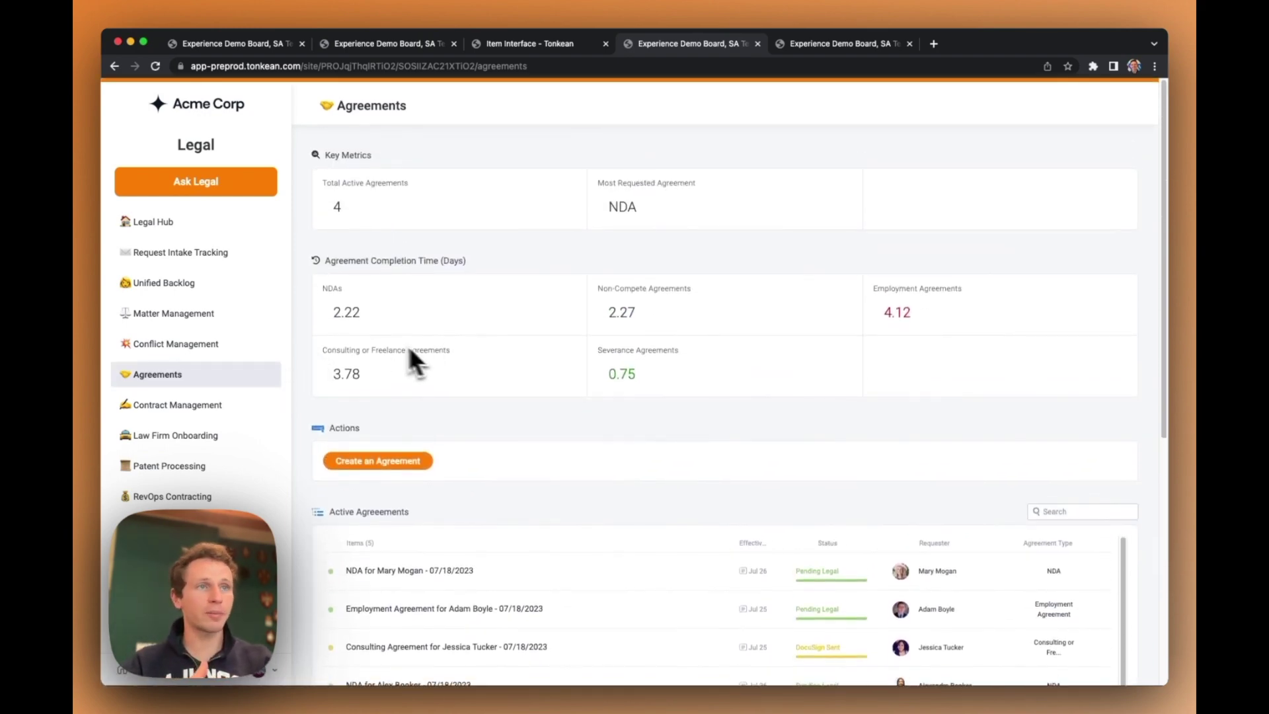
scroll(310, 346, "down", 2)
scroll(310, 346, "down", 4)
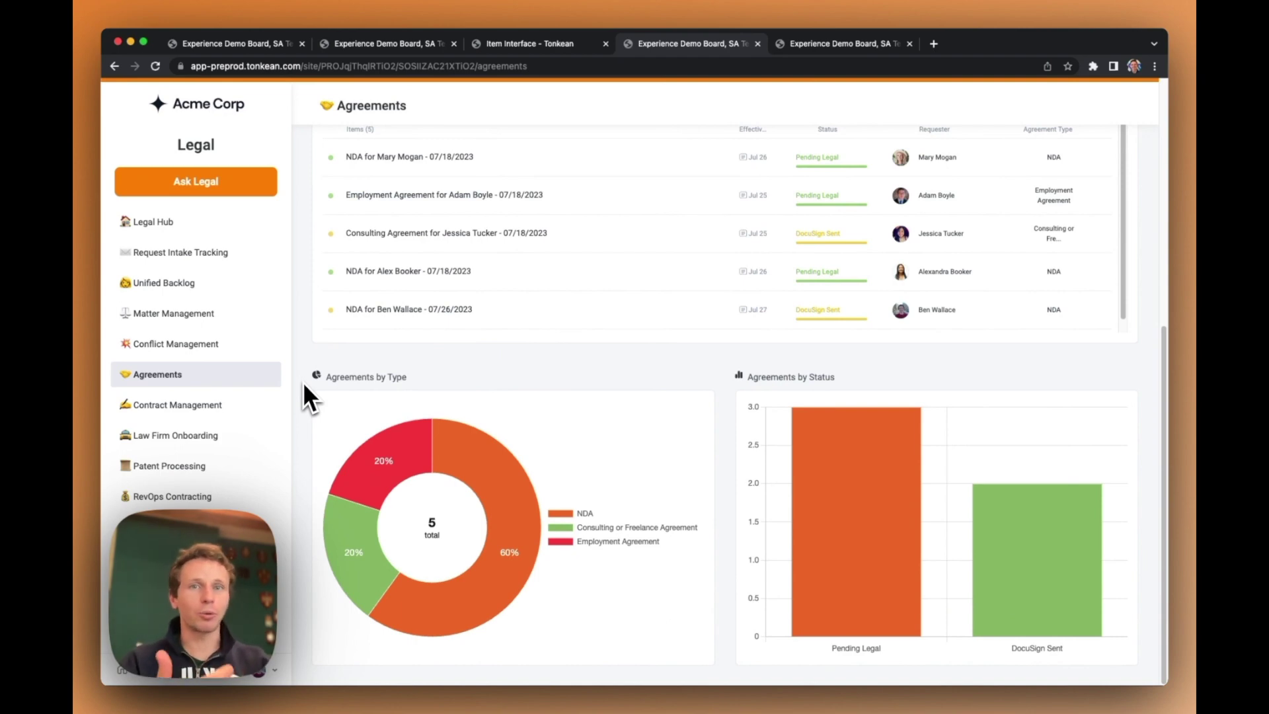
Switch to the Solutions Studio tab showing the Agreement Generation workflow builder.
left_click(786, 49)
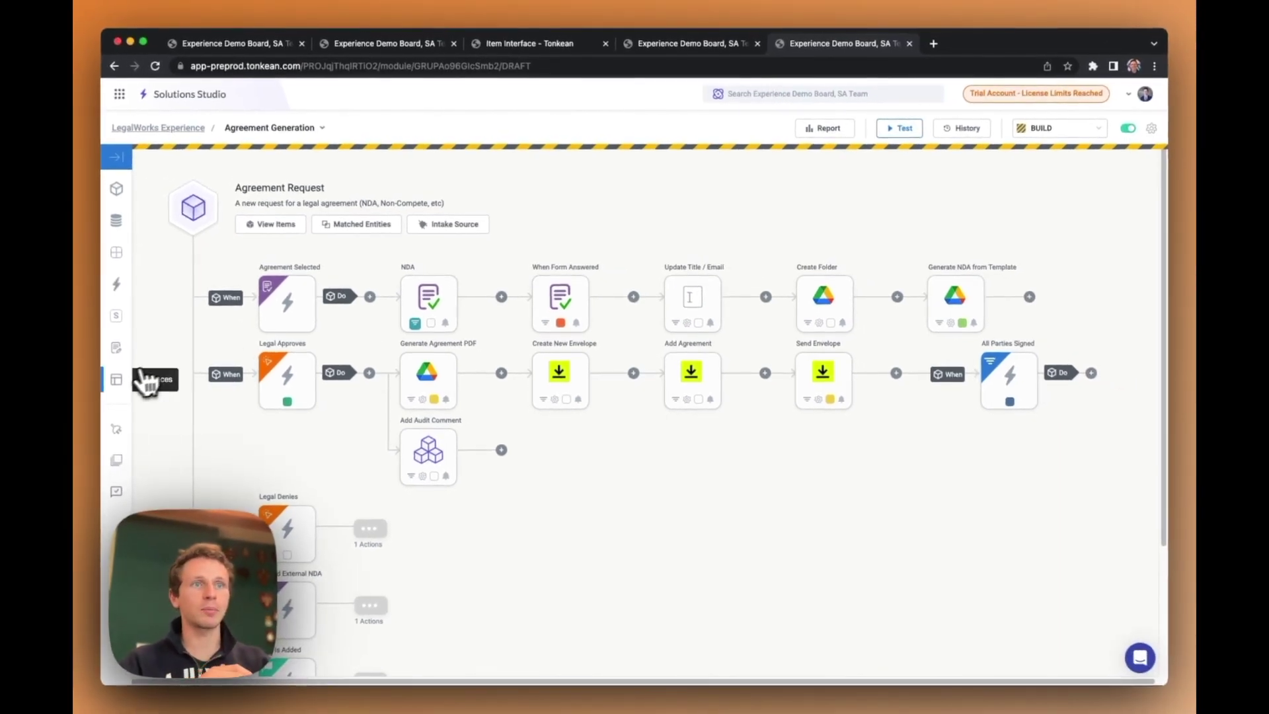
left_click(143, 379)
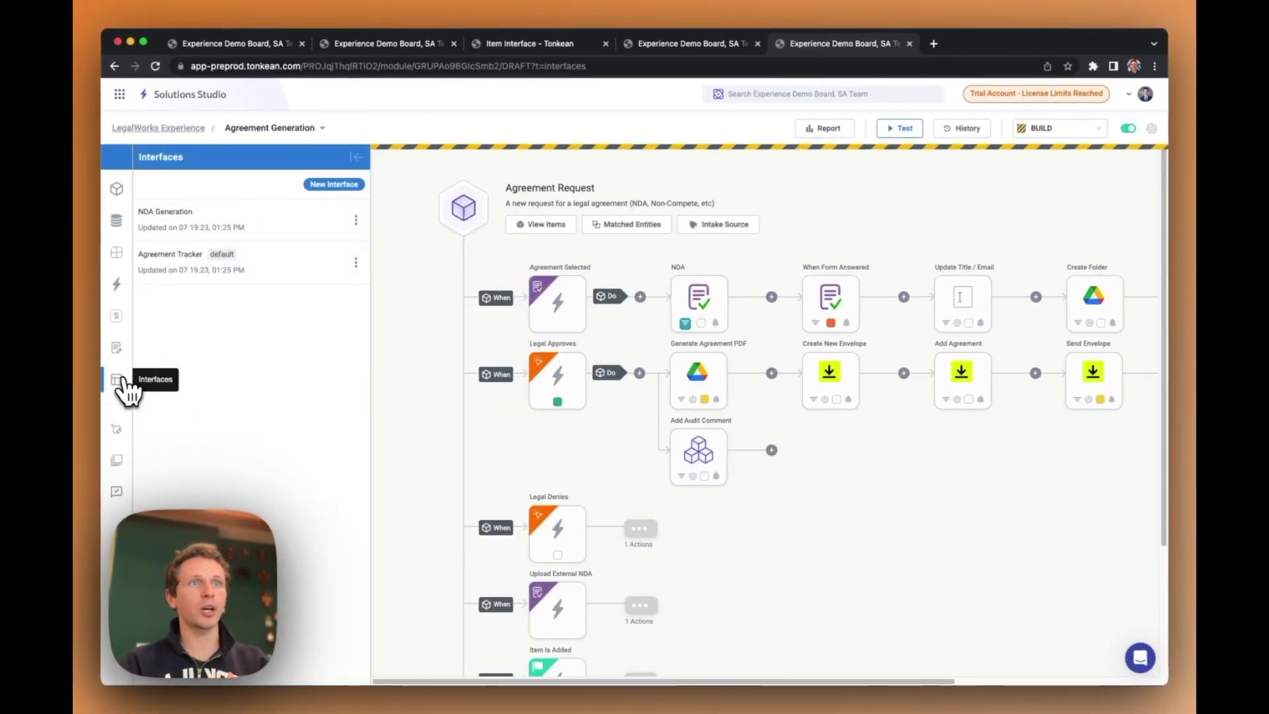
left_click(213, 229)
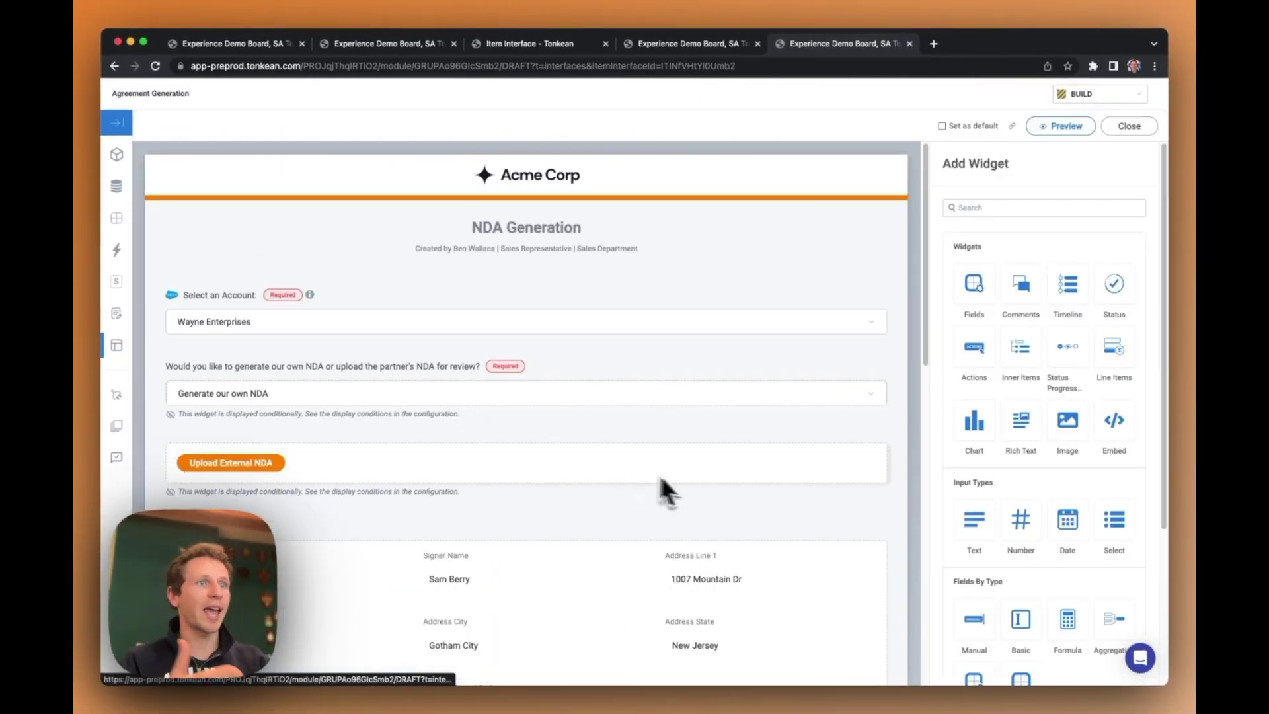
scroll(707, 491, "down", 3)
scroll(706, 490, "down", 5)
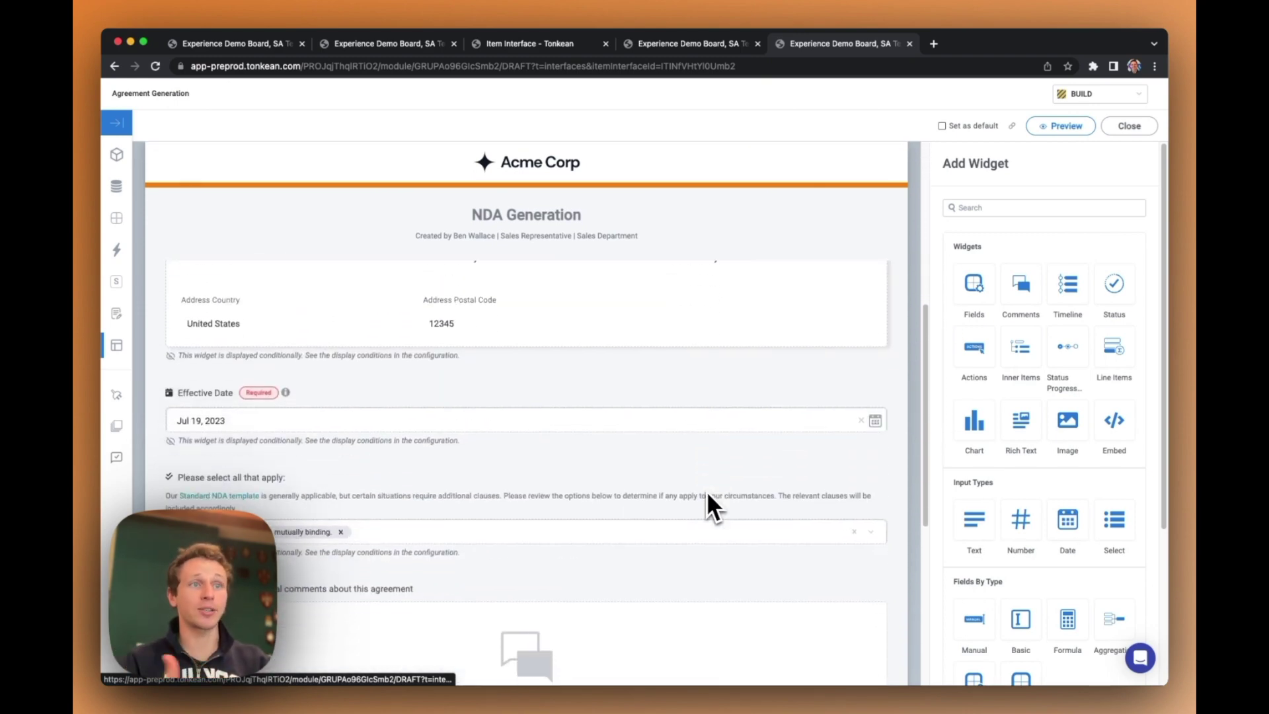
scroll(706, 490, "down", 2)
scroll(707, 493, "down", 5)
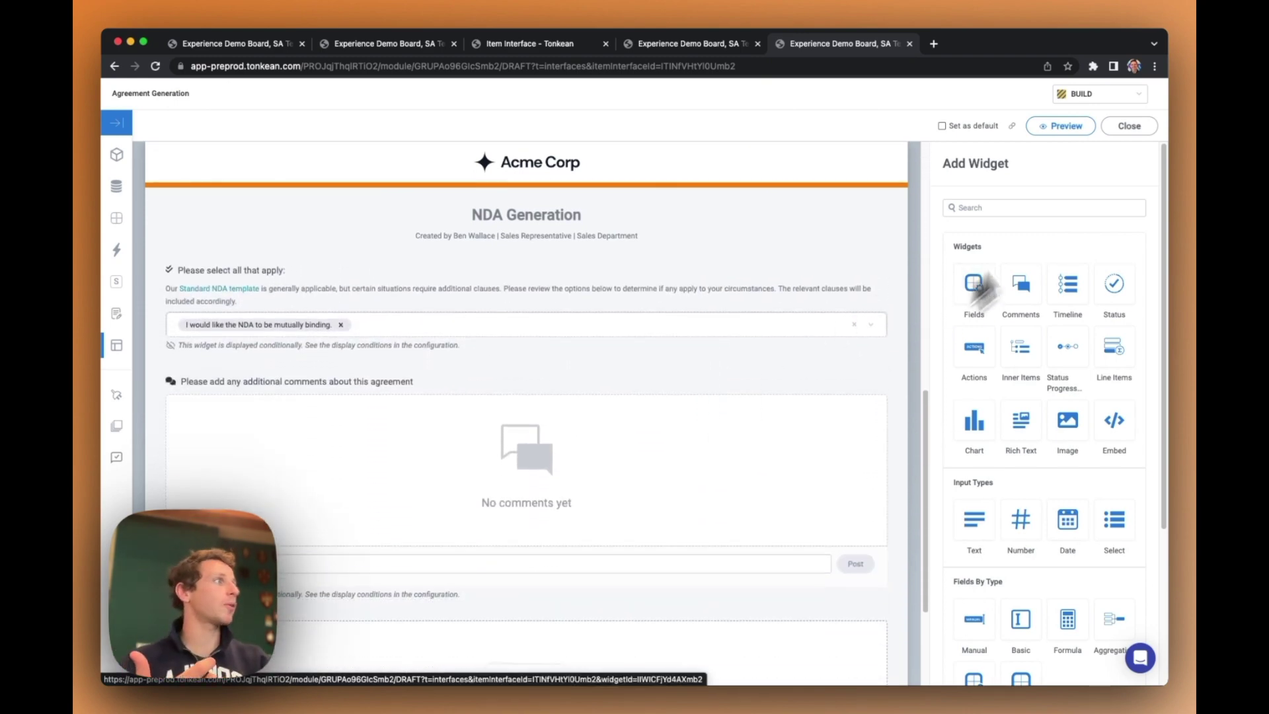
left_click(1128, 125)
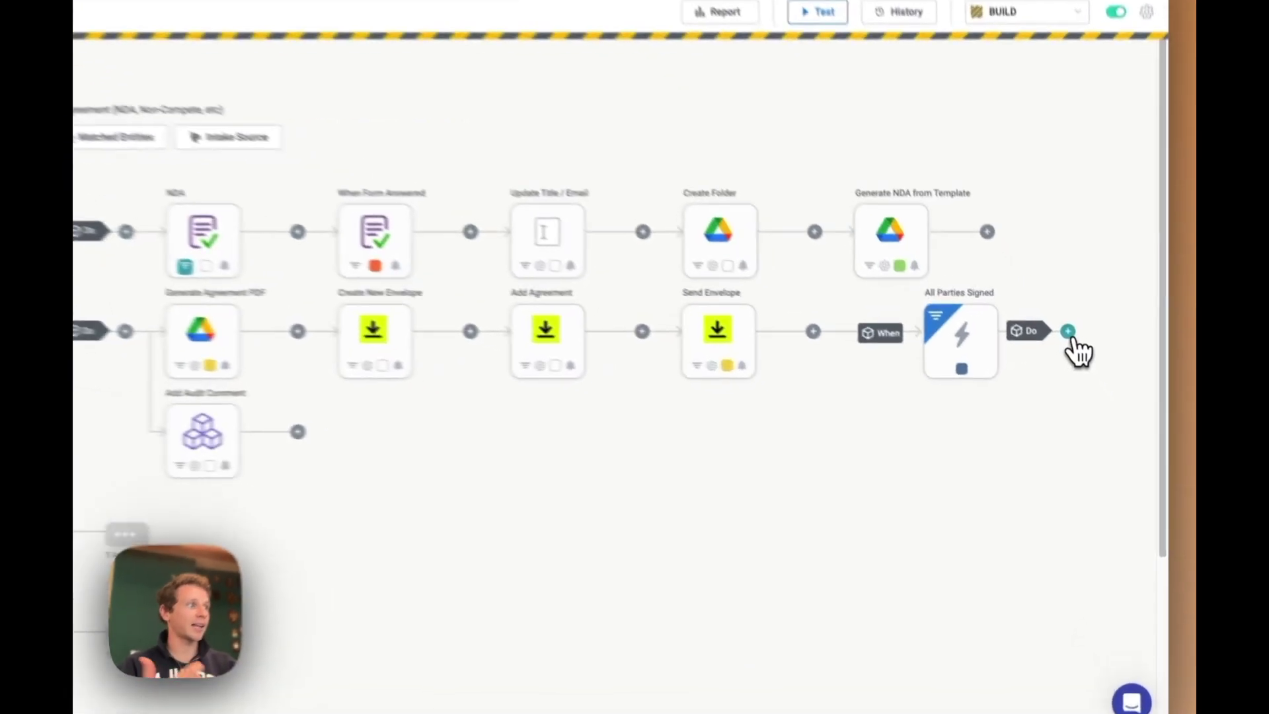
Insert a Send Notification action after All Parties Signed, notifying the item's owner.
left_click(1067, 332)
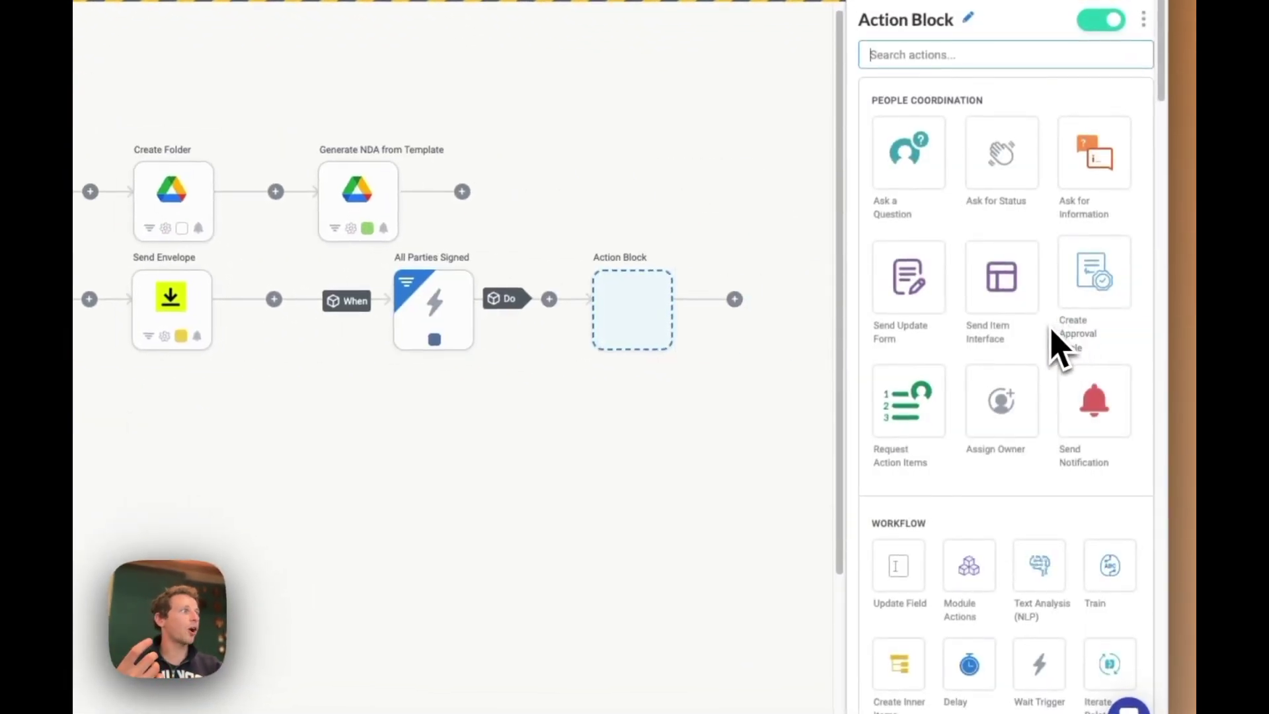
scroll(1061, 347, "down", 2)
scroll(1060, 347, "down", 2)
scroll(1061, 347, "up", 3)
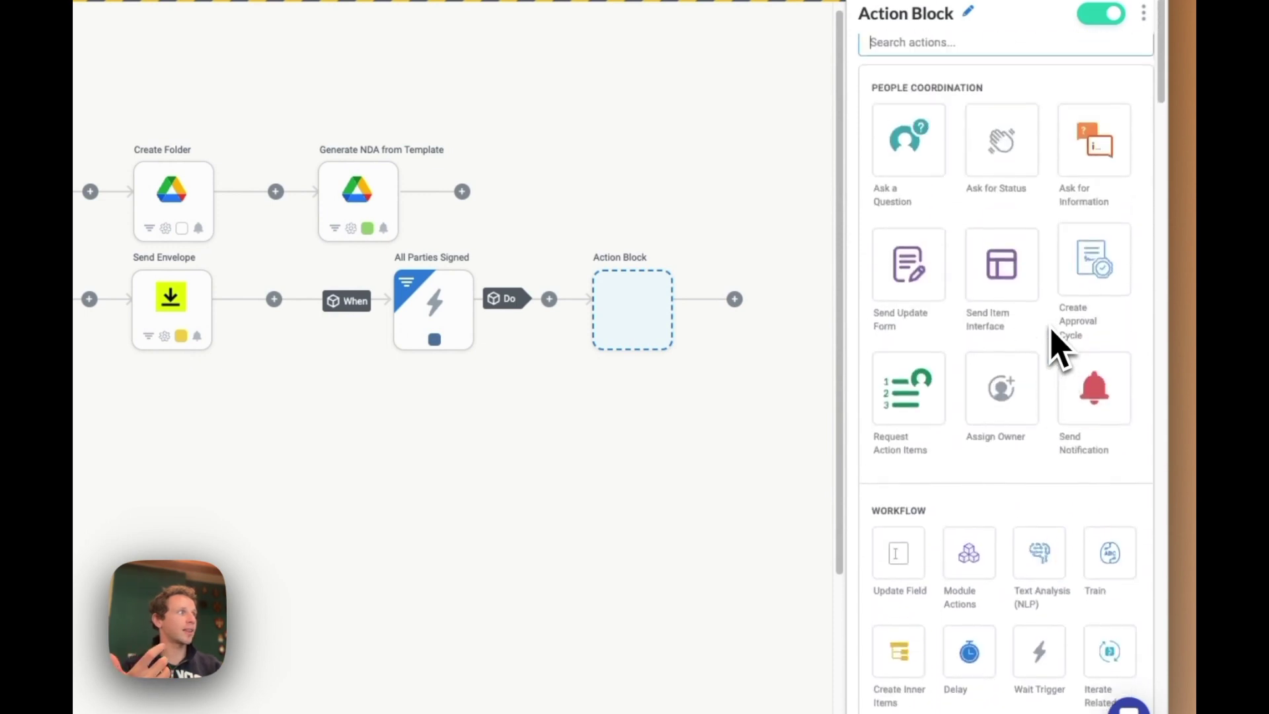
left_click(1087, 396)
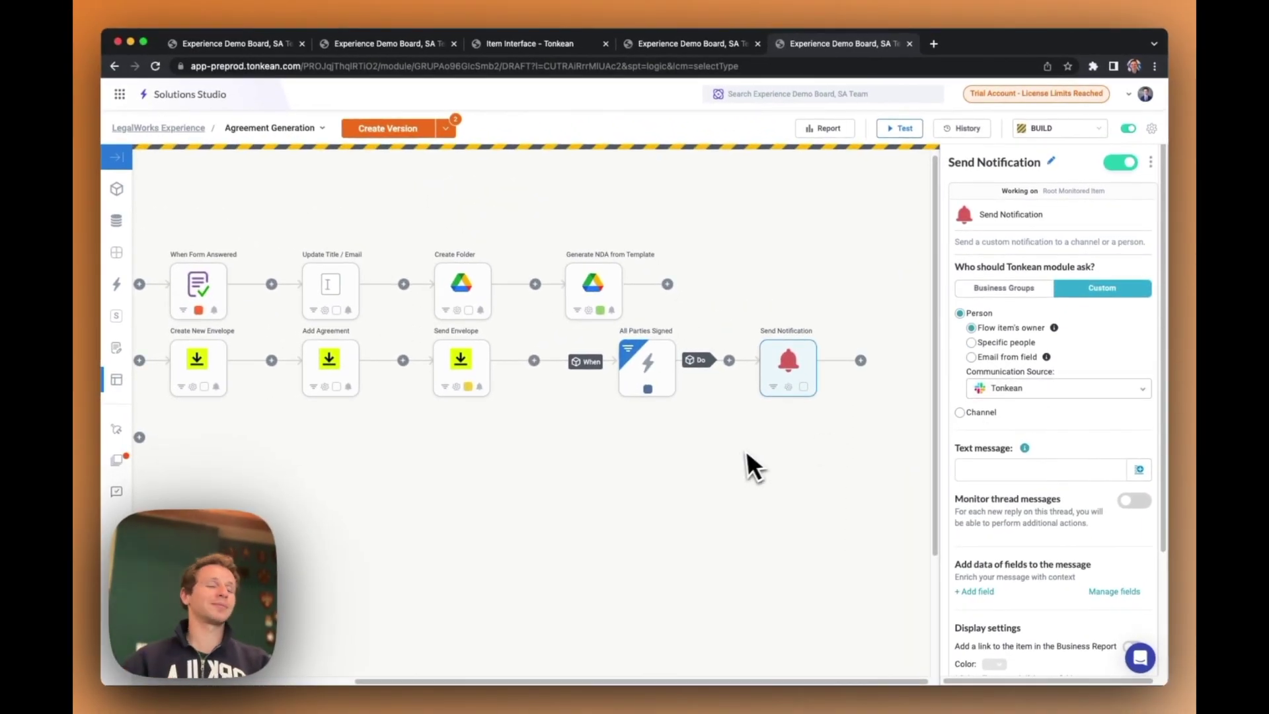
left_click(741, 452)
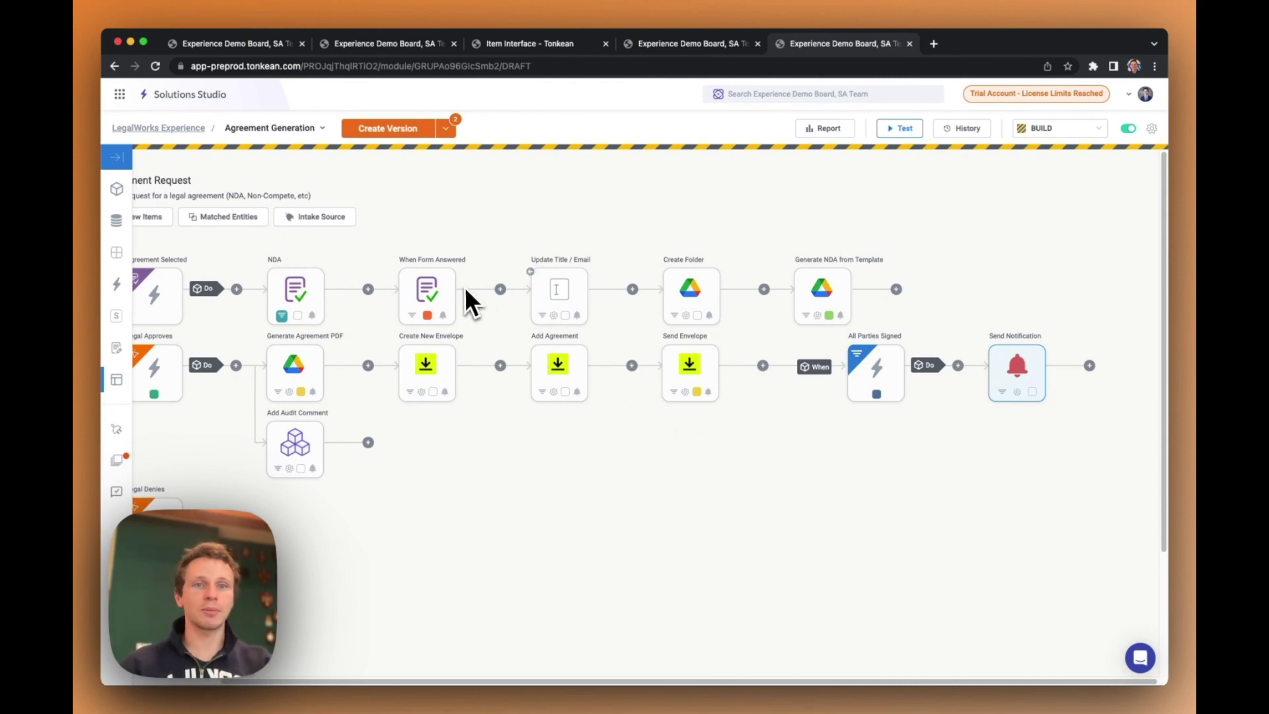
Move through the chat assistant and Agreement Tracker tabs to the Agreements dashboard with five agreements.
left_click(263, 46)
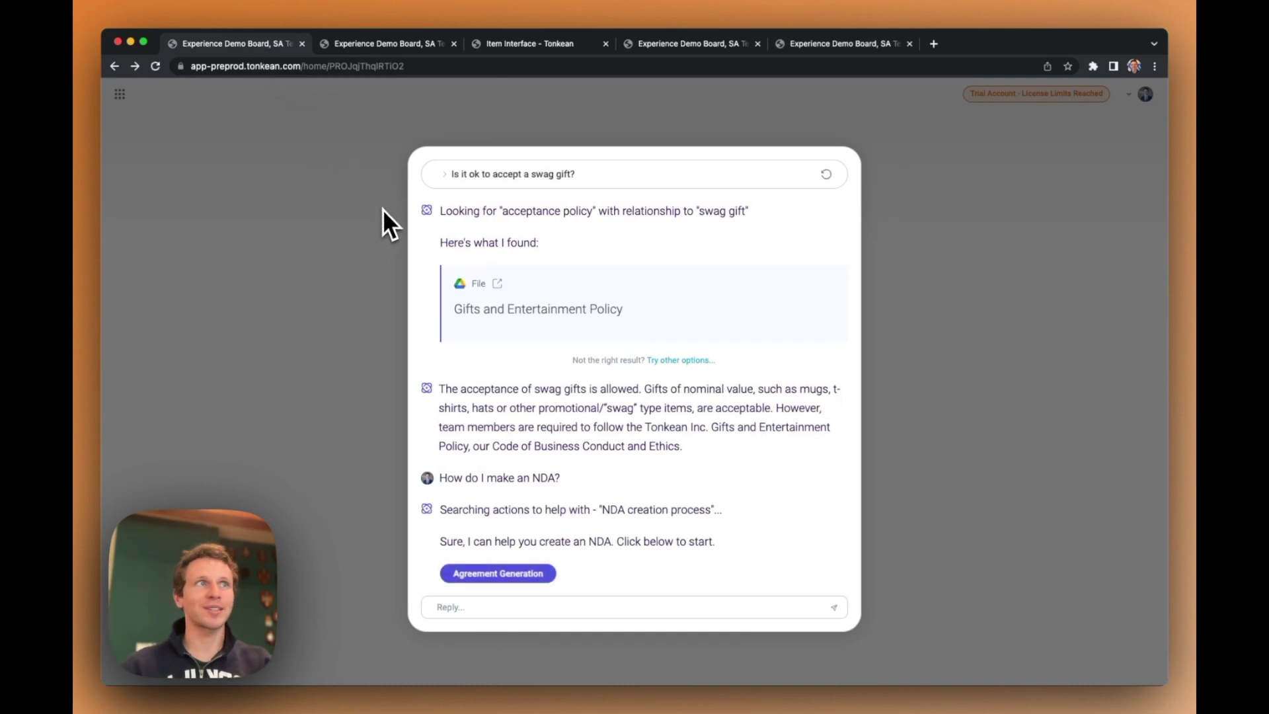
left_click(588, 47)
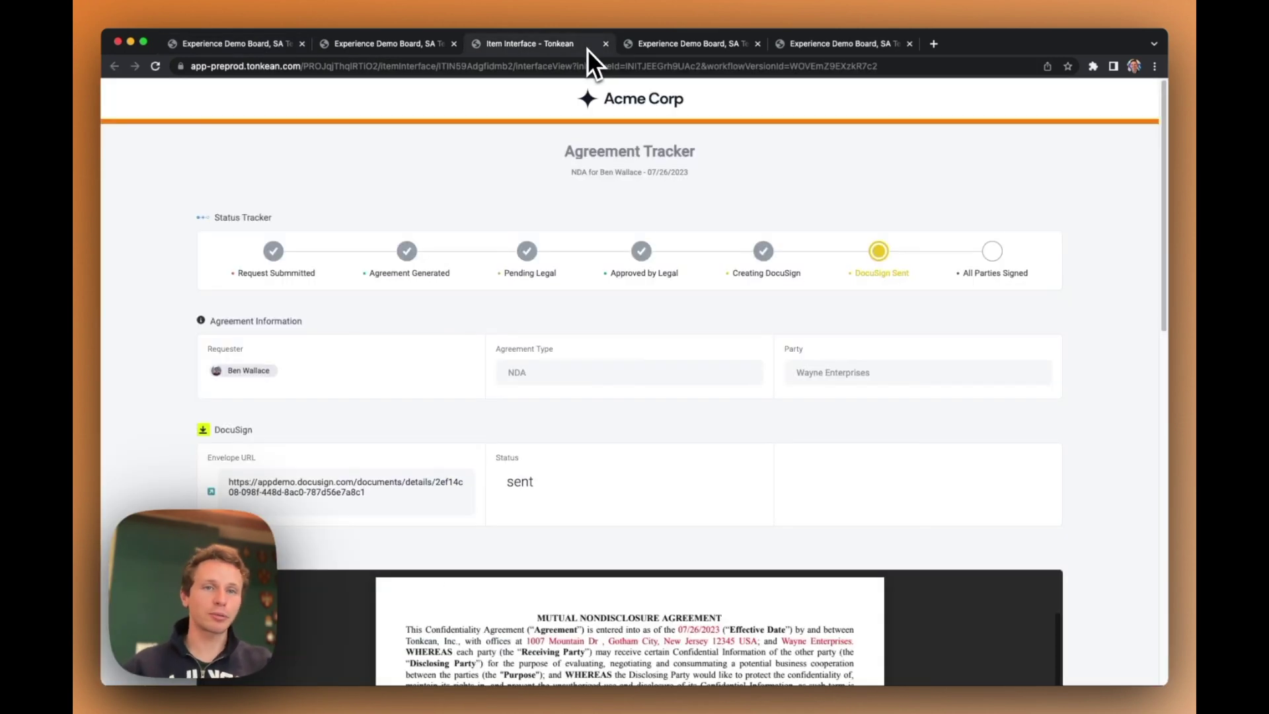
left_click(650, 45)
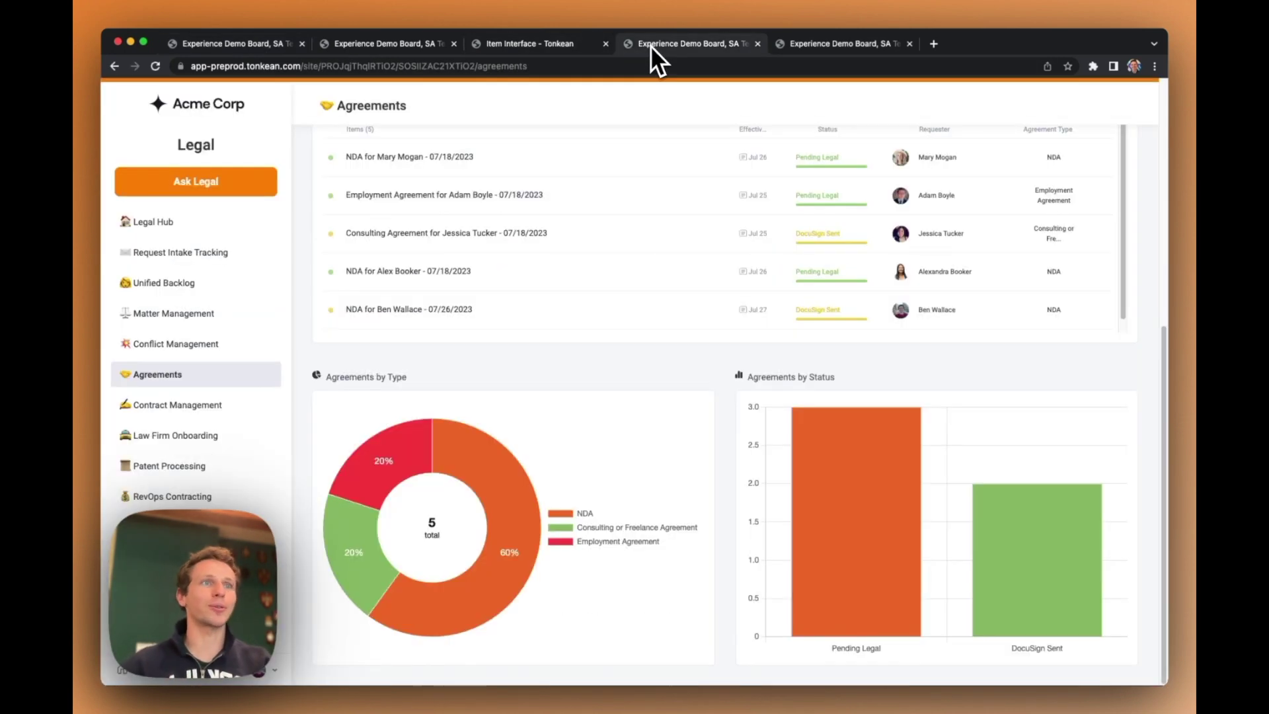